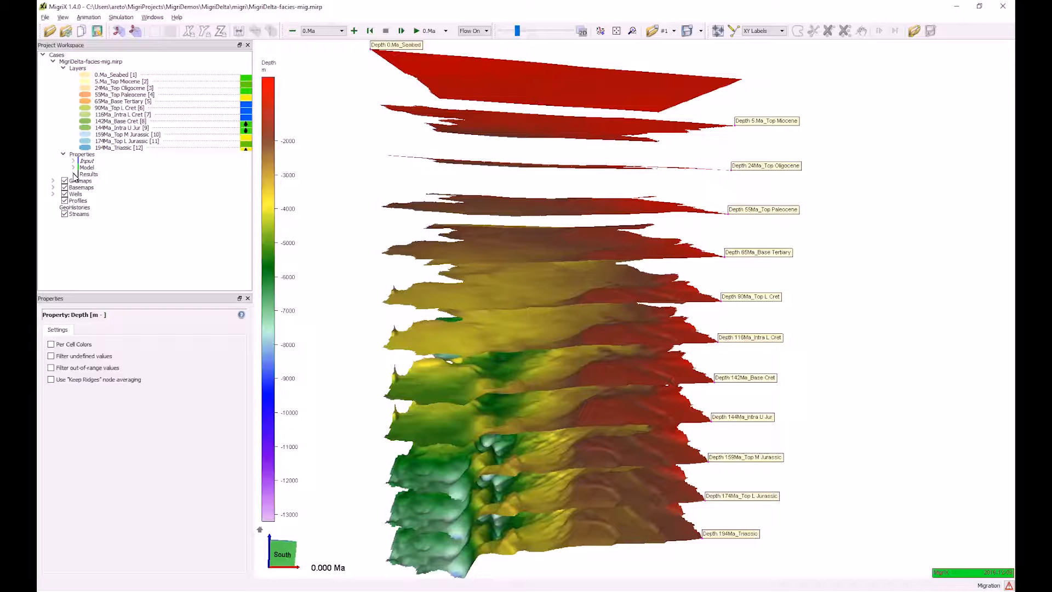
- Display the HC.flowrates flow result on all model layers to show lateral migration
left_click(74, 174)
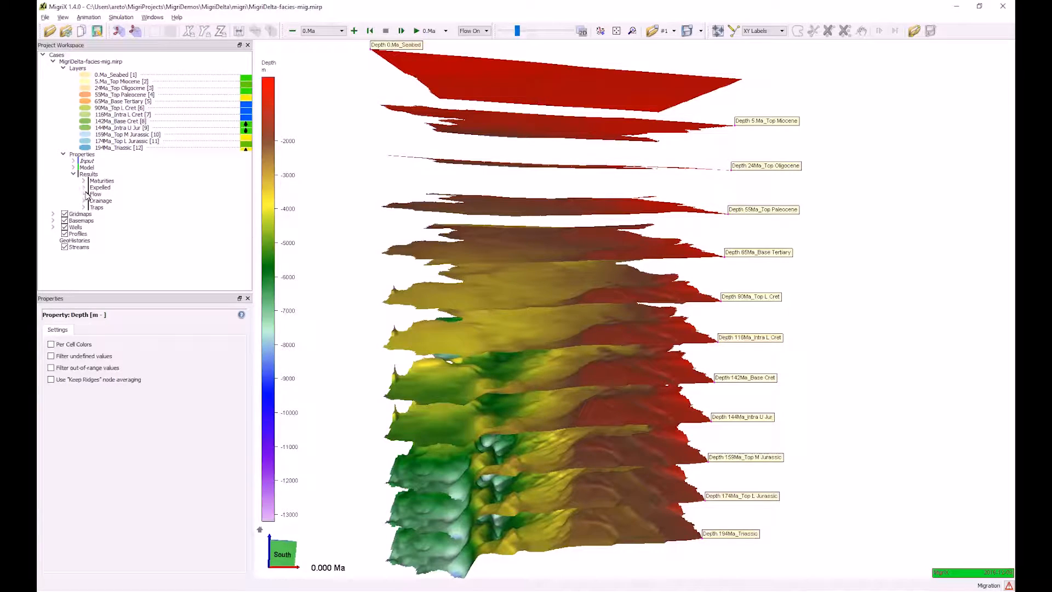
left_click(85, 194)
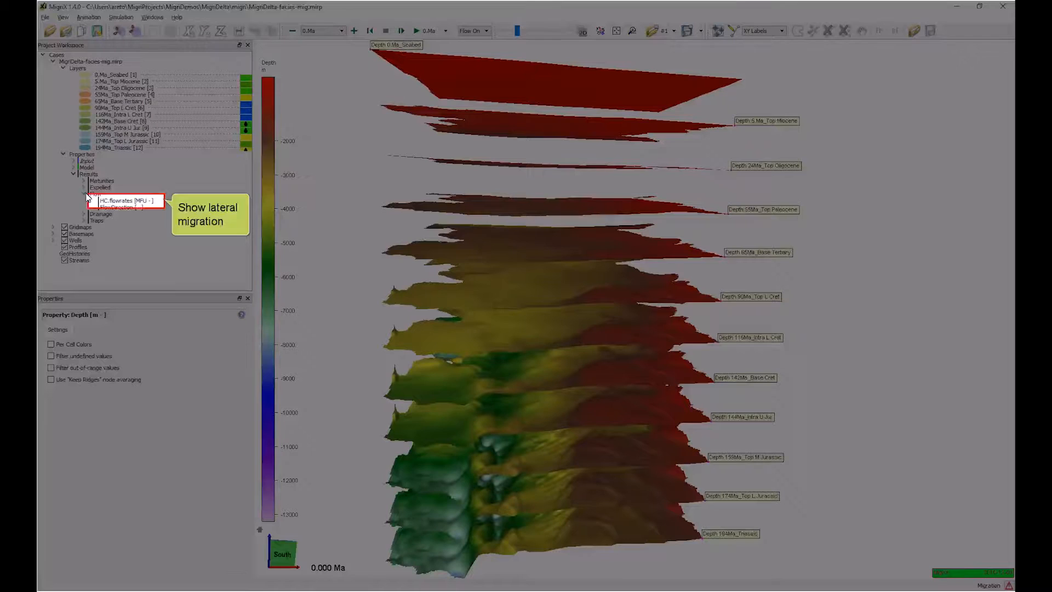
left_click(119, 201)
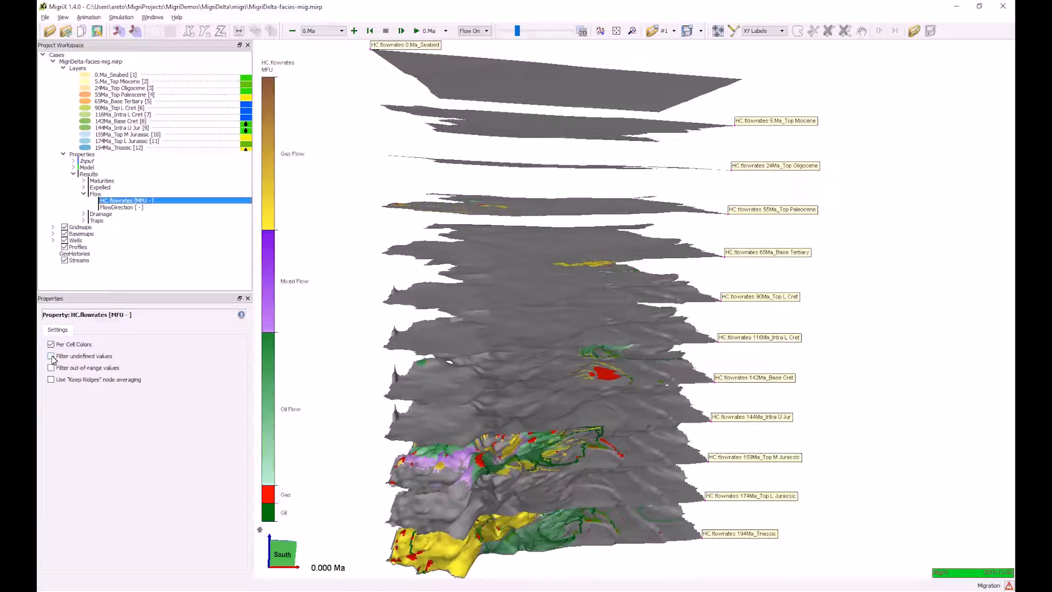
- Filter undefined values out of HC.flowrates to examine the isolated migration pathways in 3D, and restore the full surfaces
left_click(52, 356)
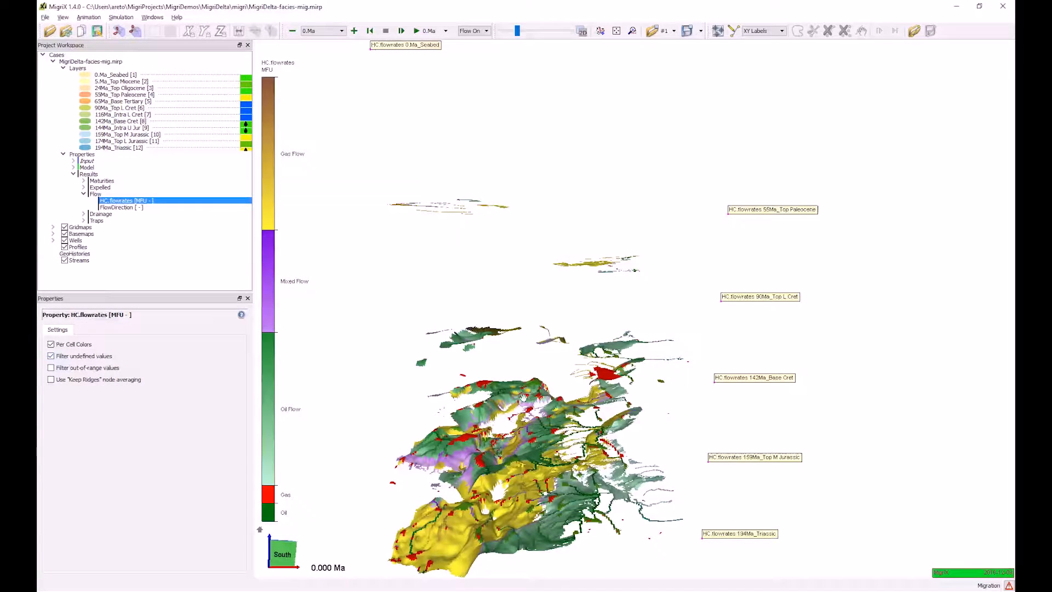
left_click_drag(523, 398, 546, 415)
left_click_drag(538, 496, 573, 270)
mouse_move(585, 406)
left_mouse_down()
mouse_move(619, 277)
mouse_move(580, 351)
mouse_move(579, 273)
mouse_move(554, 382)
left_mouse_up()
mouse_move(567, 339)
left_mouse_down()
mouse_move(583, 392)
mouse_move(564, 346)
mouse_move(575, 366)
mouse_move(569, 329)
mouse_move(607, 421)
mouse_move(542, 310)
mouse_move(568, 252)
mouse_move(613, 203)
mouse_move(537, 223)
mouse_move(554, 228)
mouse_move(611, 206)
mouse_move(591, 404)
mouse_move(617, 336)
mouse_move(662, 514)
left_mouse_up()
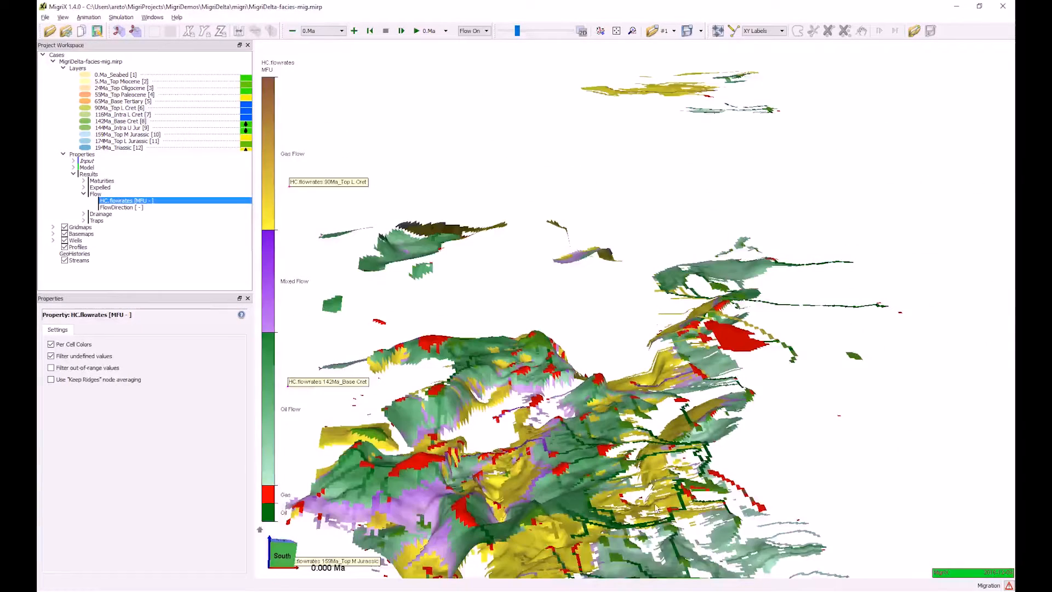
scroll(619, 464, "down", 5)
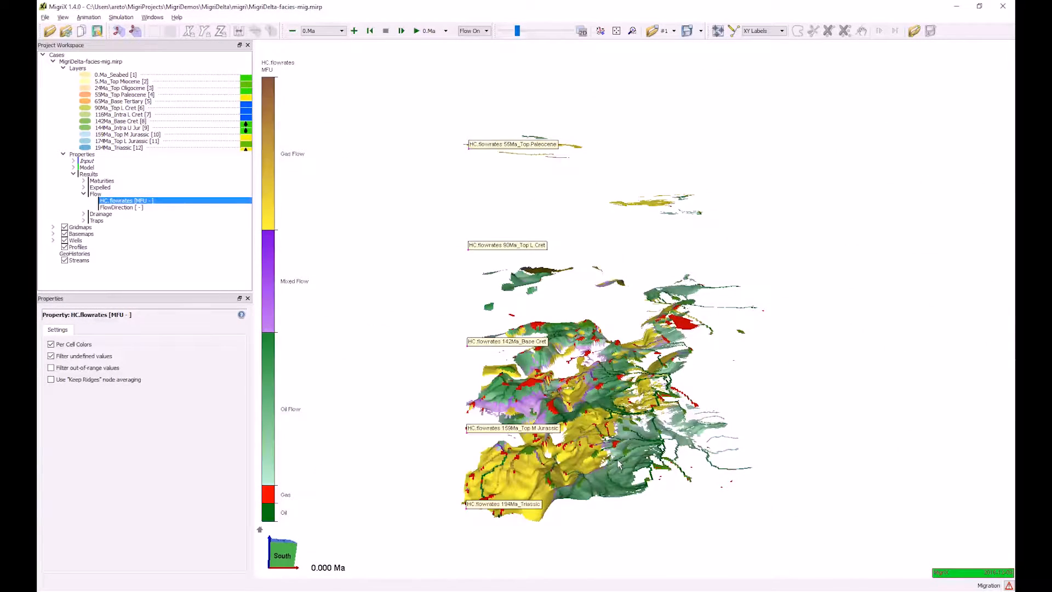
scroll(619, 463, "up", 3)
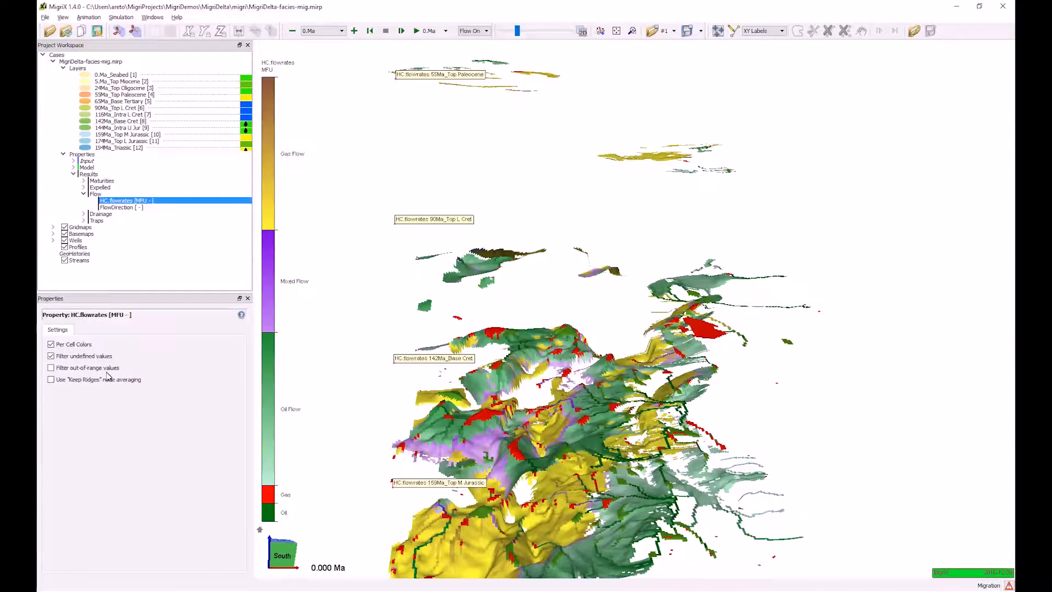
left_click(51, 356)
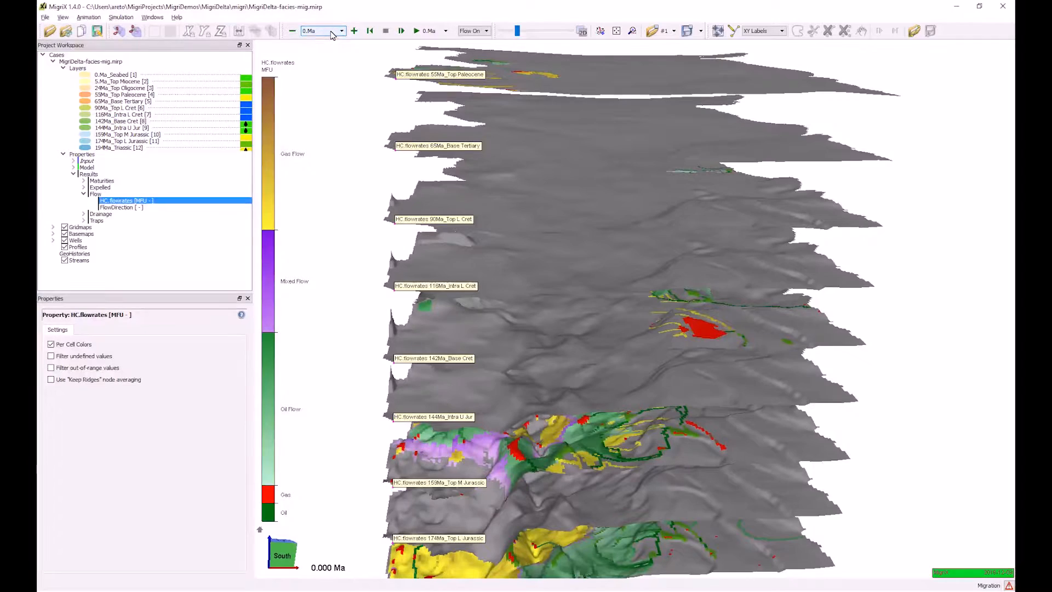
- View the HC flow rates at -5 Ma and at -24 Ma
left_click(332, 32)
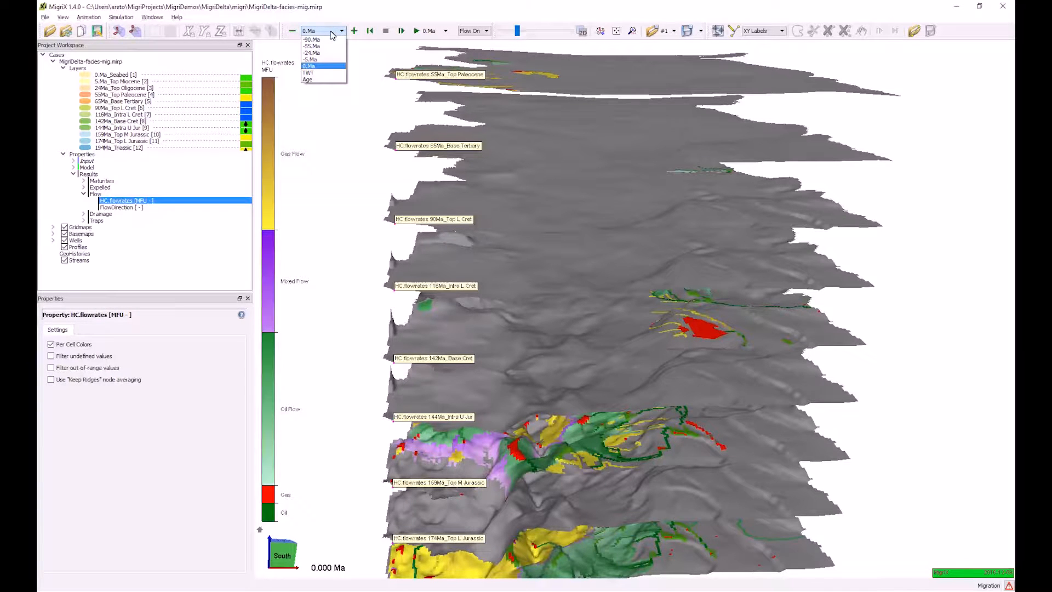
left_click(311, 66)
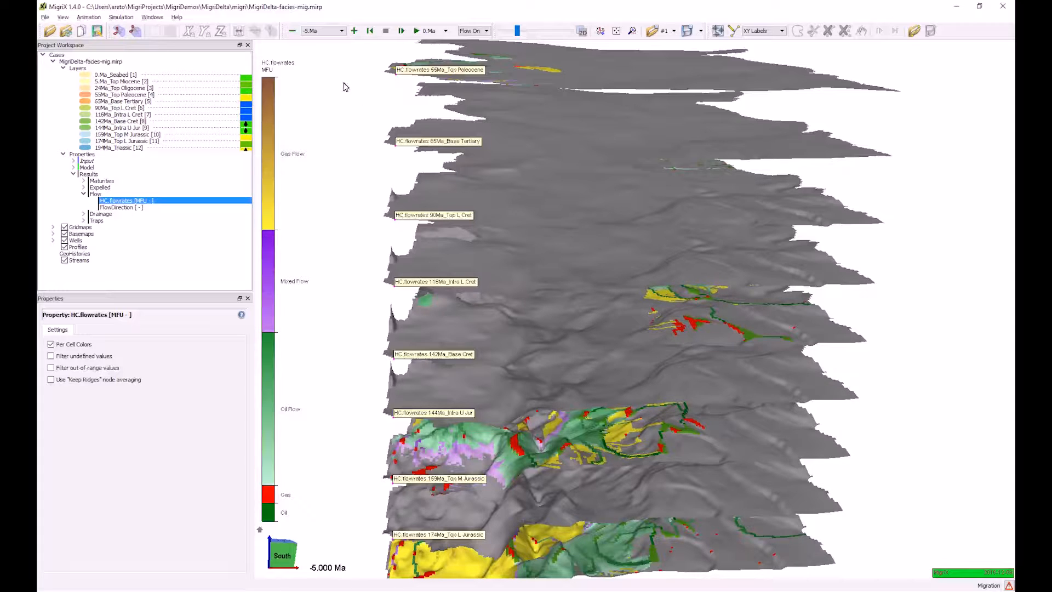
left_click(317, 32)
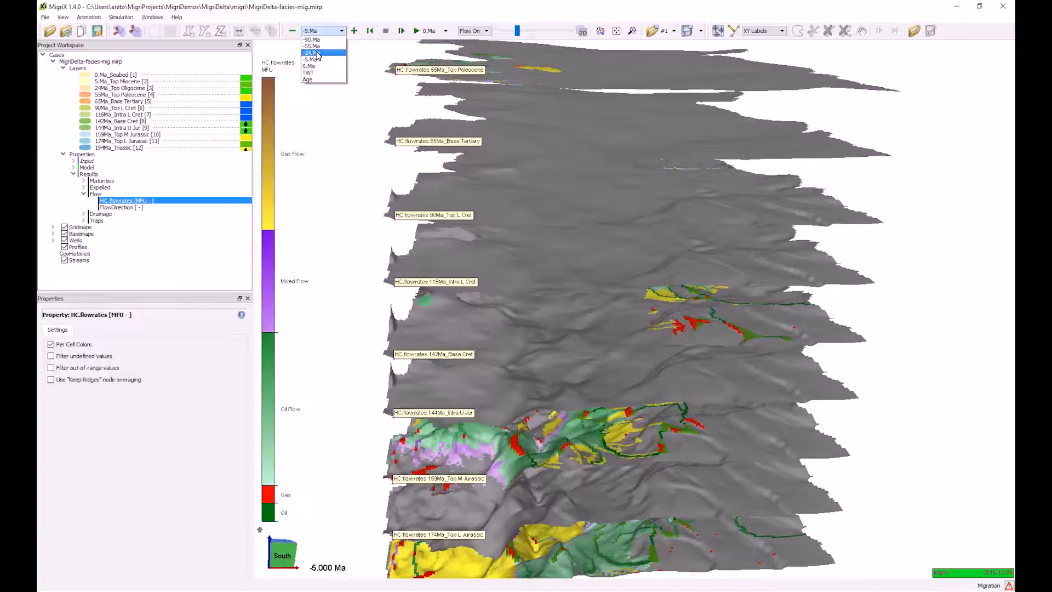
left_click(316, 53)
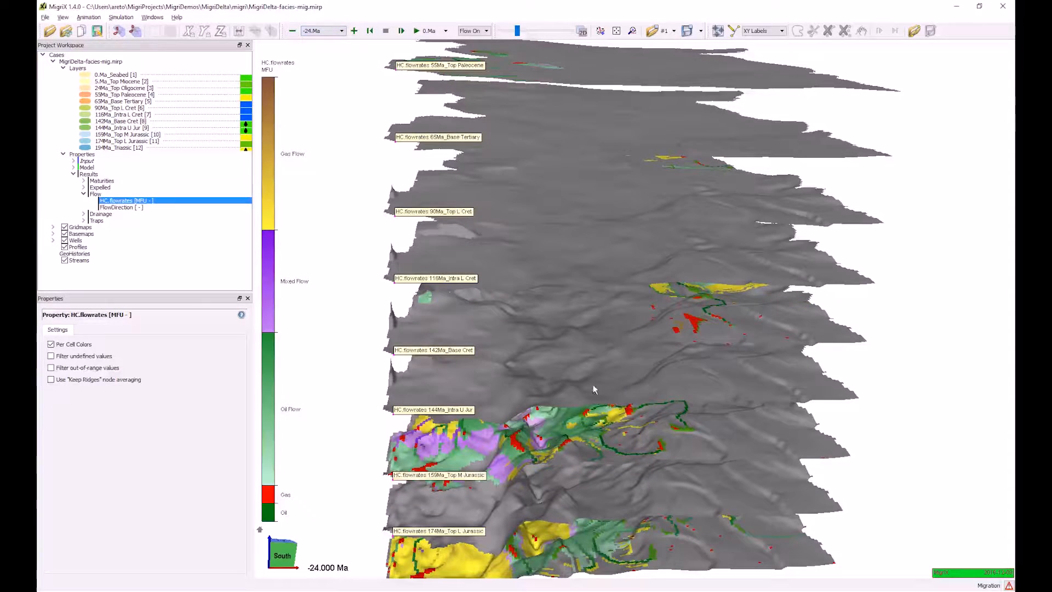
- Show the 159Ma_Top M Jurassic layer as a 2D map and set the displayed time to 0 Ma
left_click(566, 439)
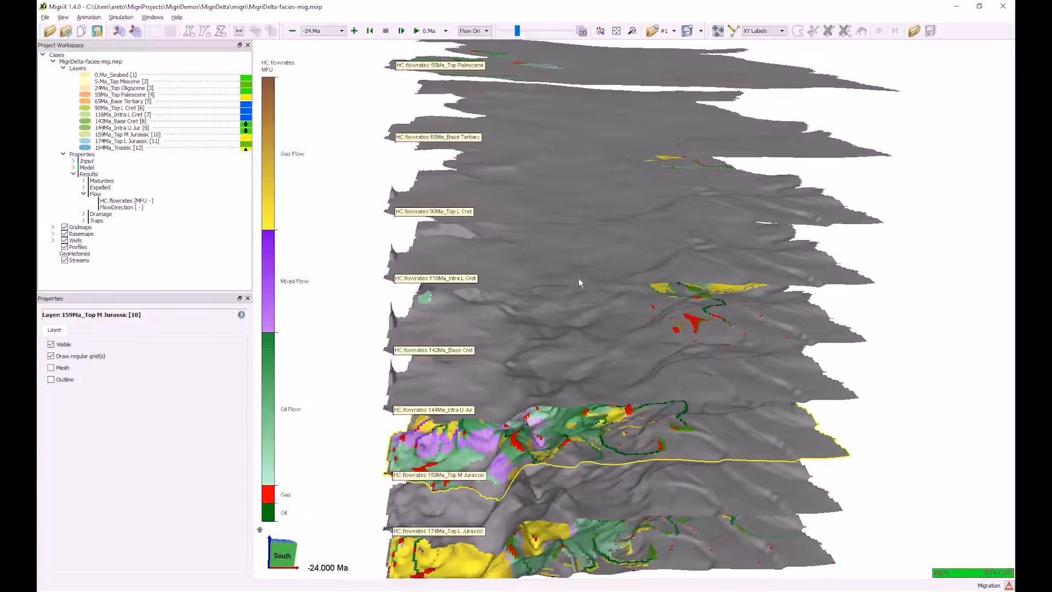
left_click(582, 31)
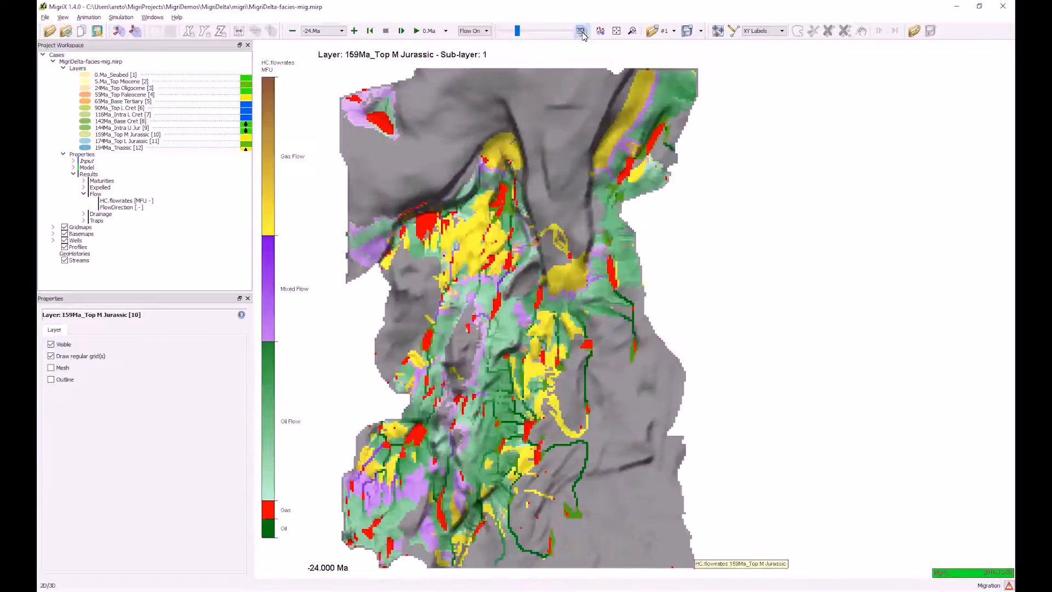
left_click(321, 29)
left_click(293, 66)
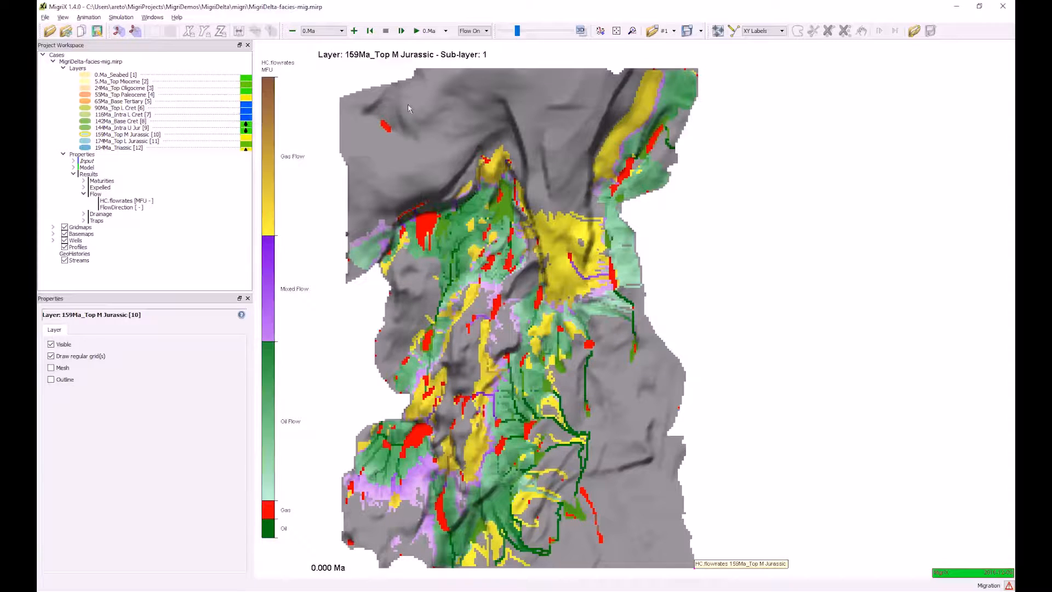
- Return to the 3D view of all layers and display the FlowDirection result
left_click(580, 31)
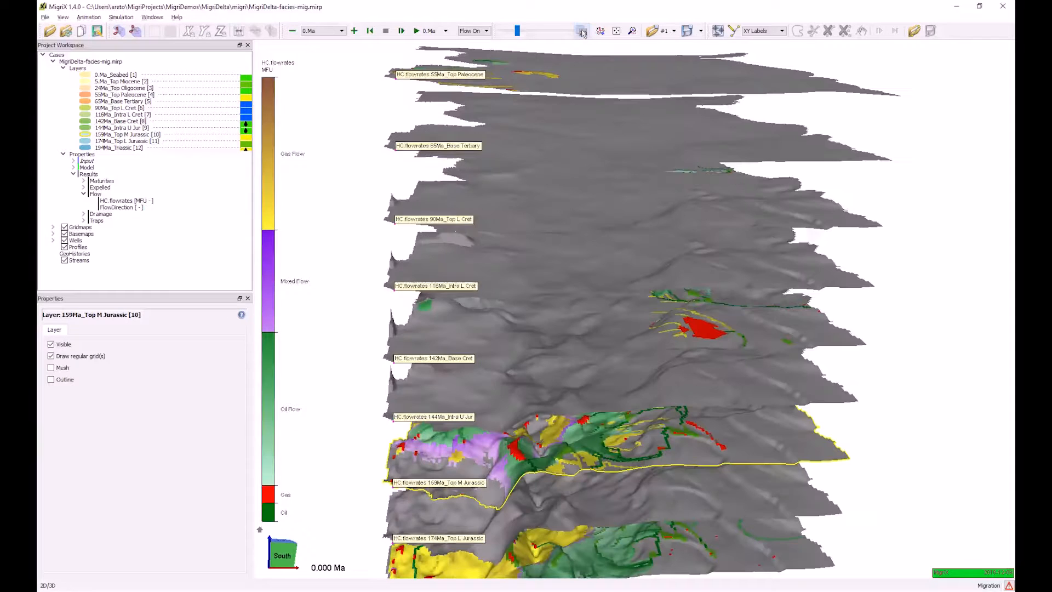
left_click(344, 188)
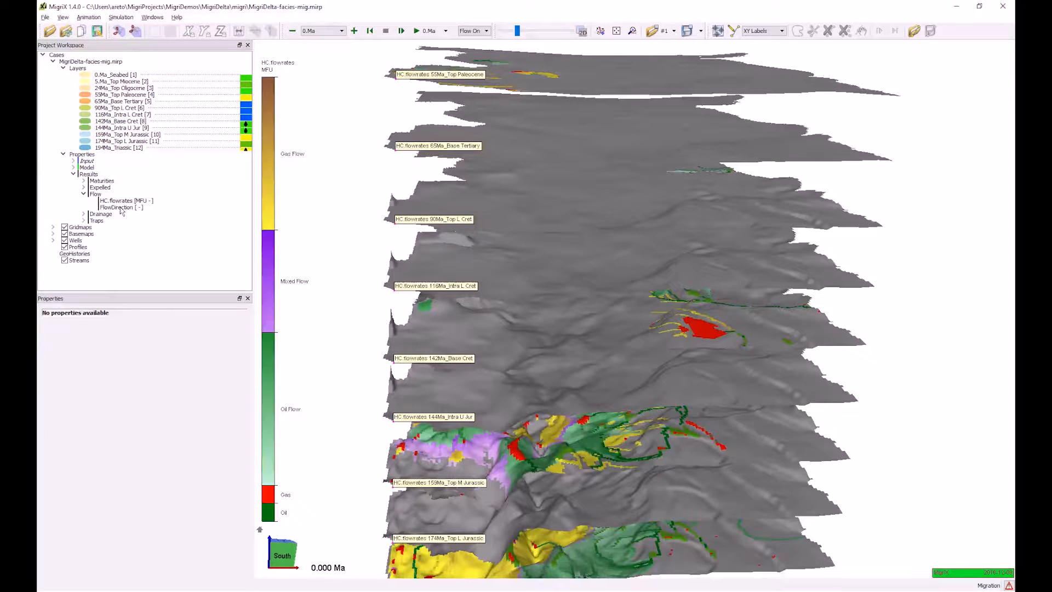
left_click(120, 208)
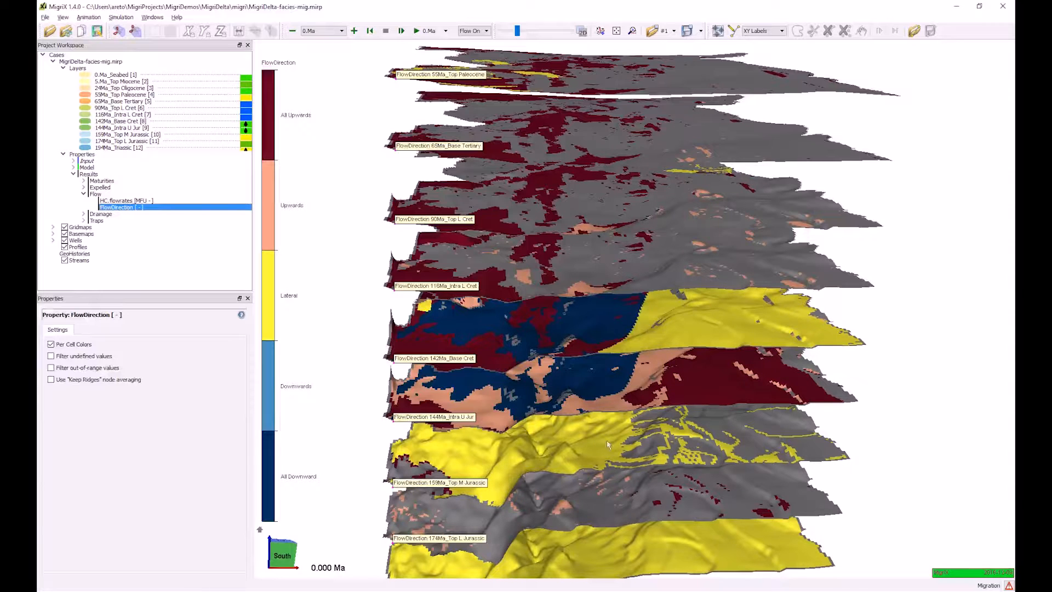
- Show the 142Ma_Base Cret layer as a 2D map and compare its FlowDirection with its HC.flowrates
left_click(593, 327)
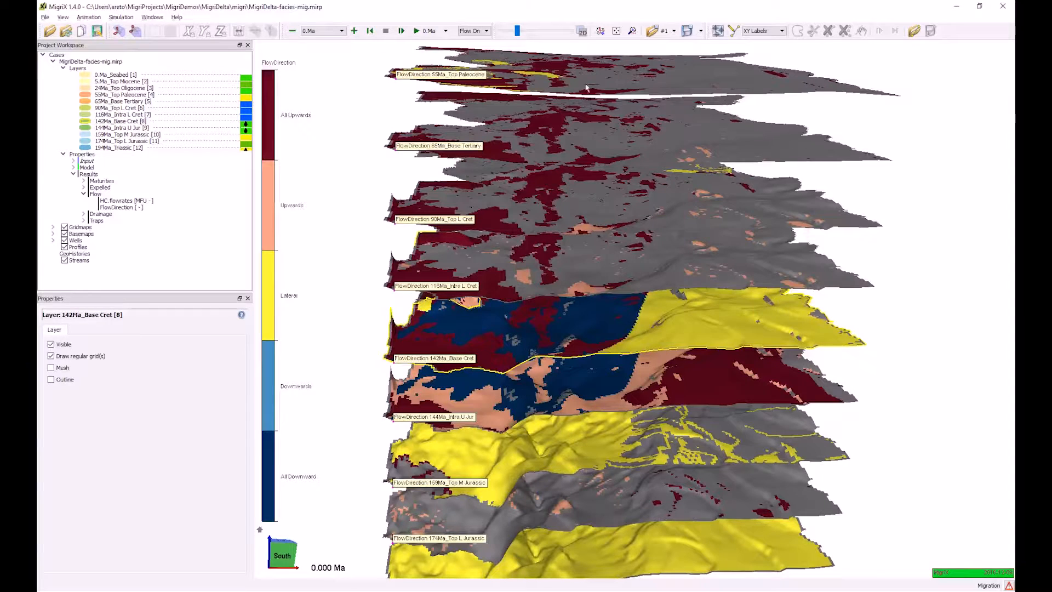
left_click(584, 32)
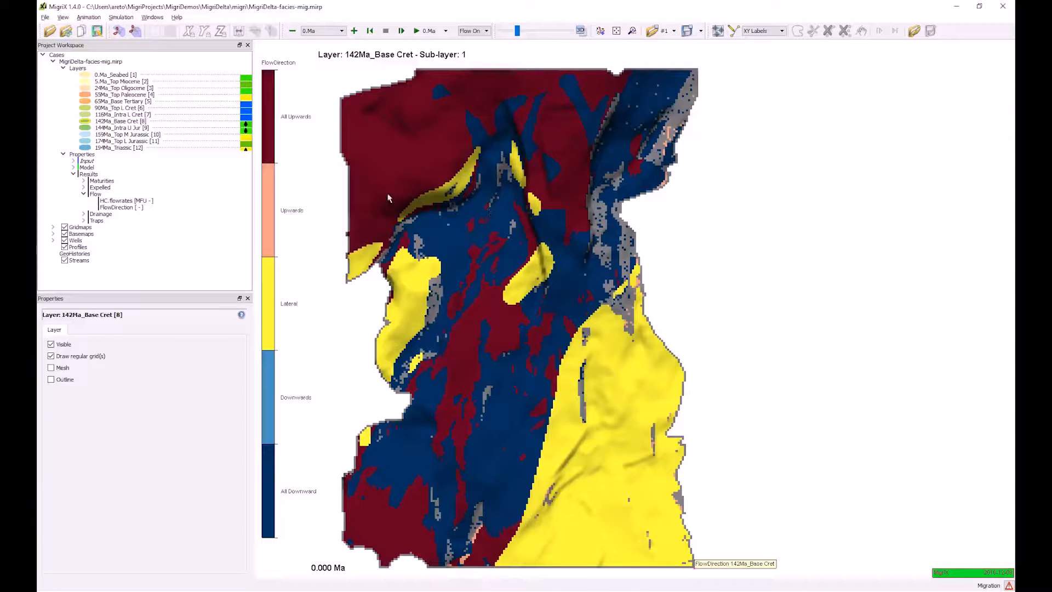
left_click(117, 201)
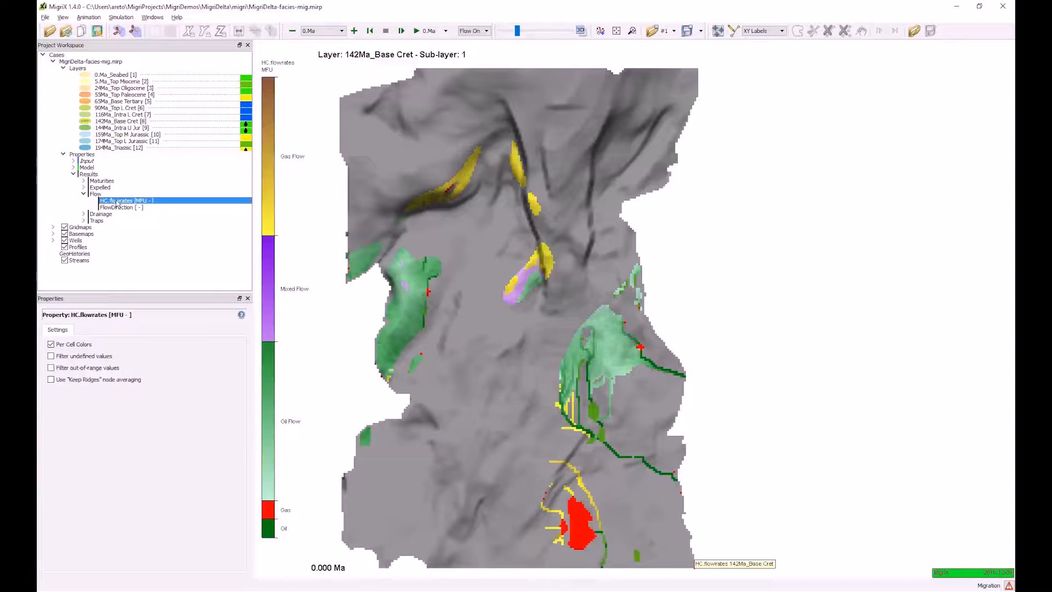
left_click(115, 208)
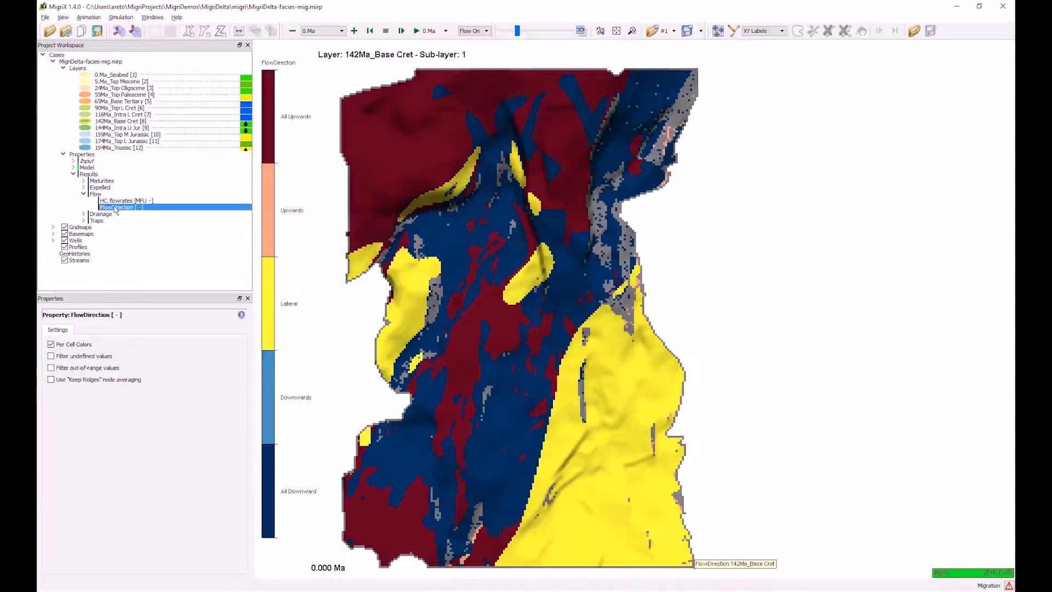
- Switch the map to the 159Ma_Top M Jurassic layer and compare its HC.flowrates with the model's Permeability
left_click(133, 135)
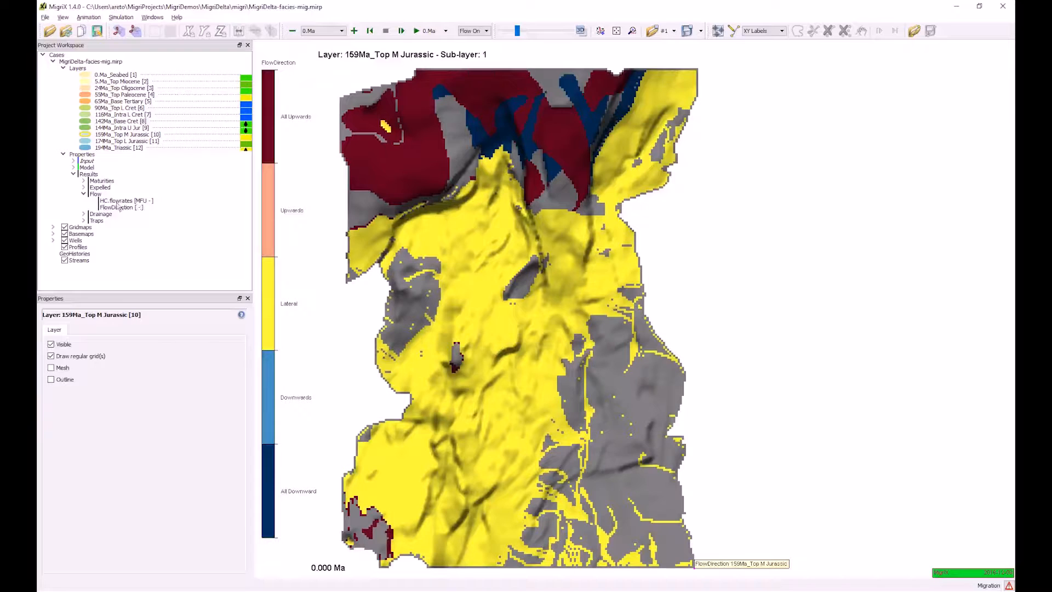
left_click(117, 201)
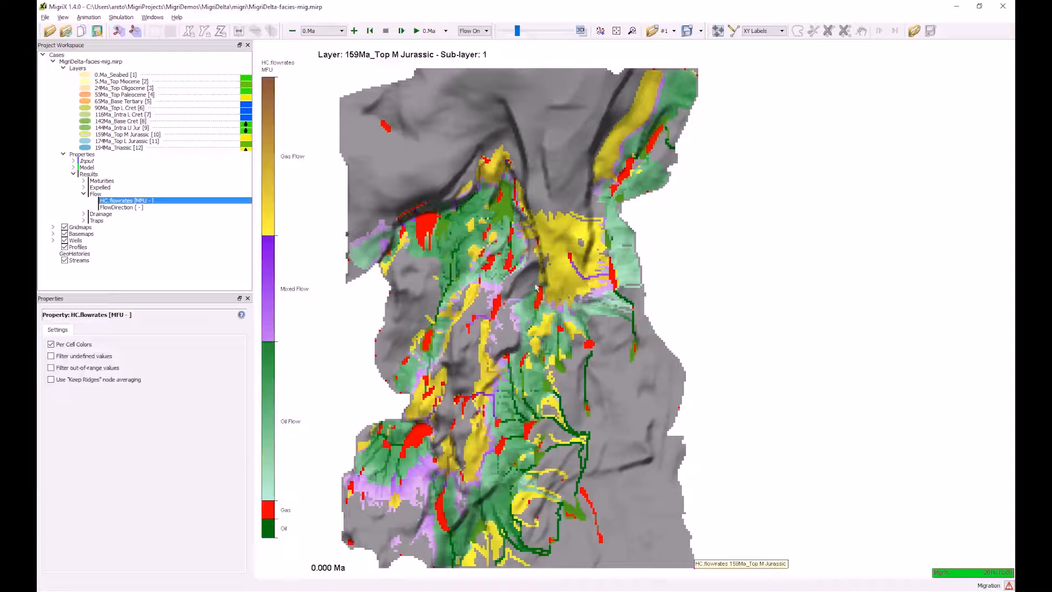
left_click(74, 168)
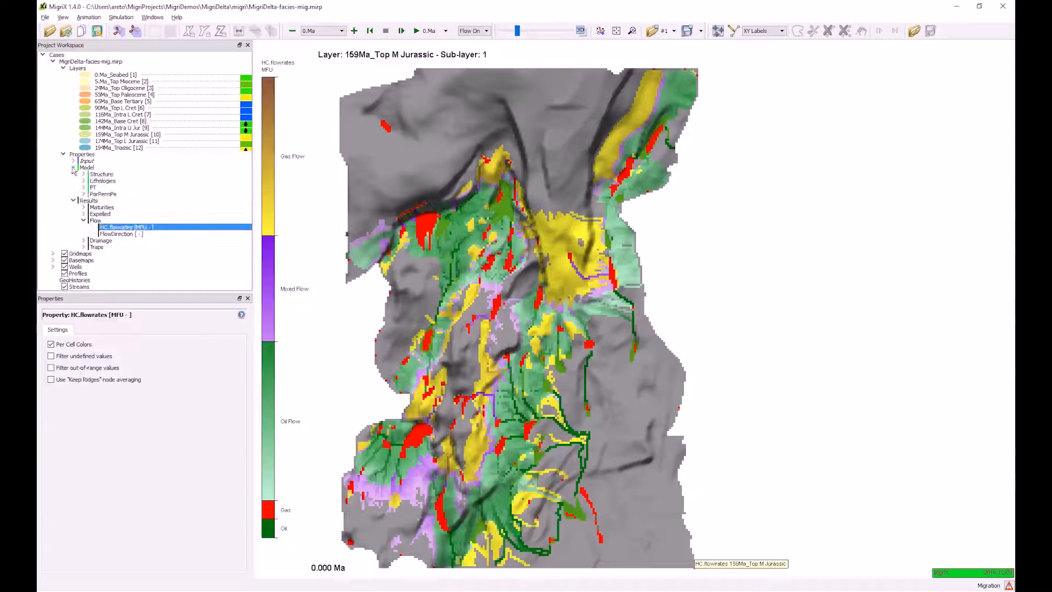
left_click(84, 194)
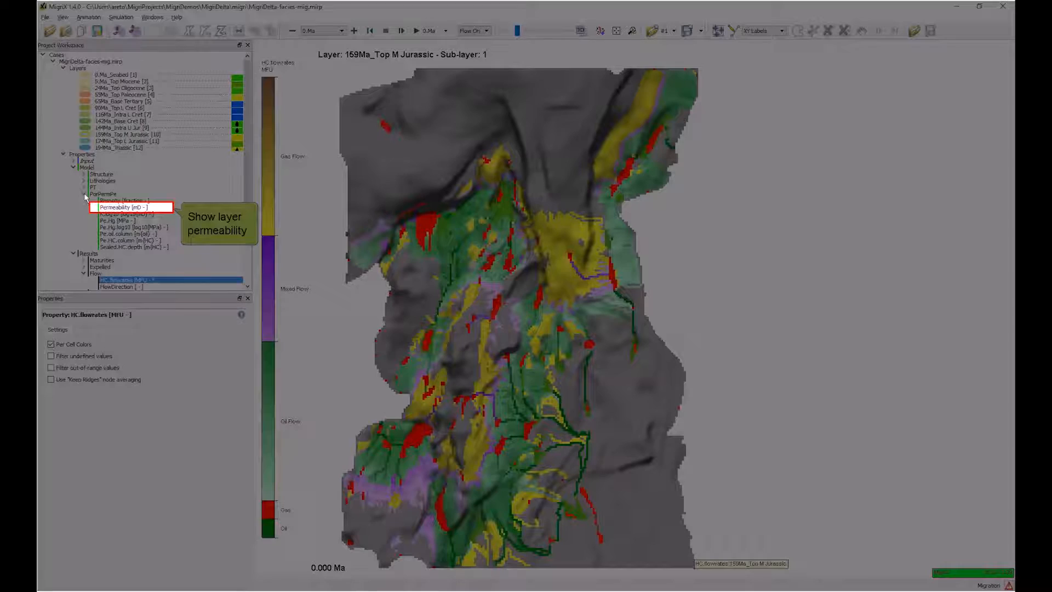
left_click(108, 209)
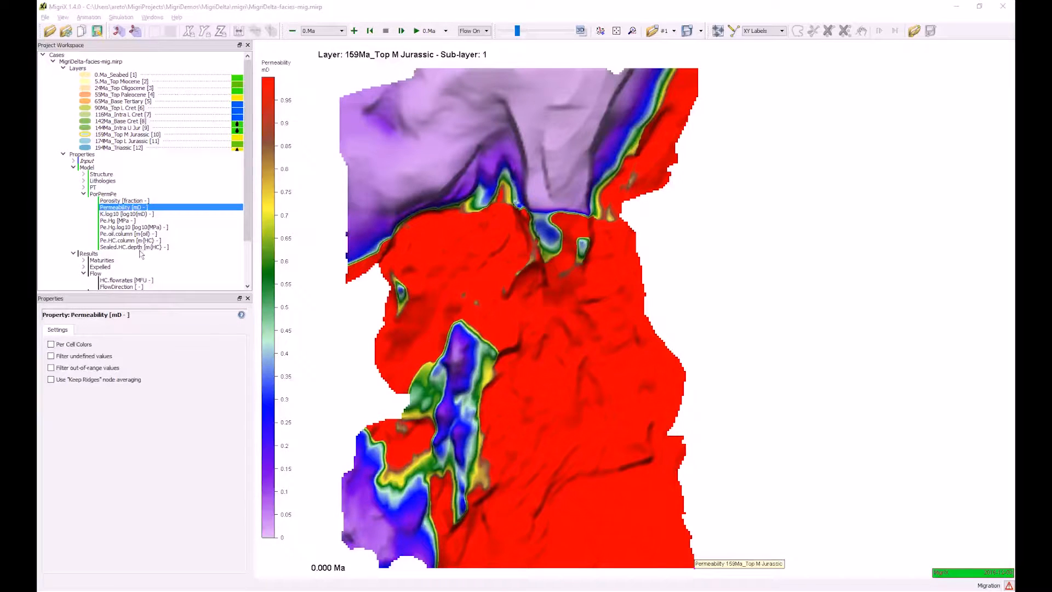
- Map the Structural Closure trap result for the 159Ma_Top M Jurassic layer
scroll(142, 257, "down", 3)
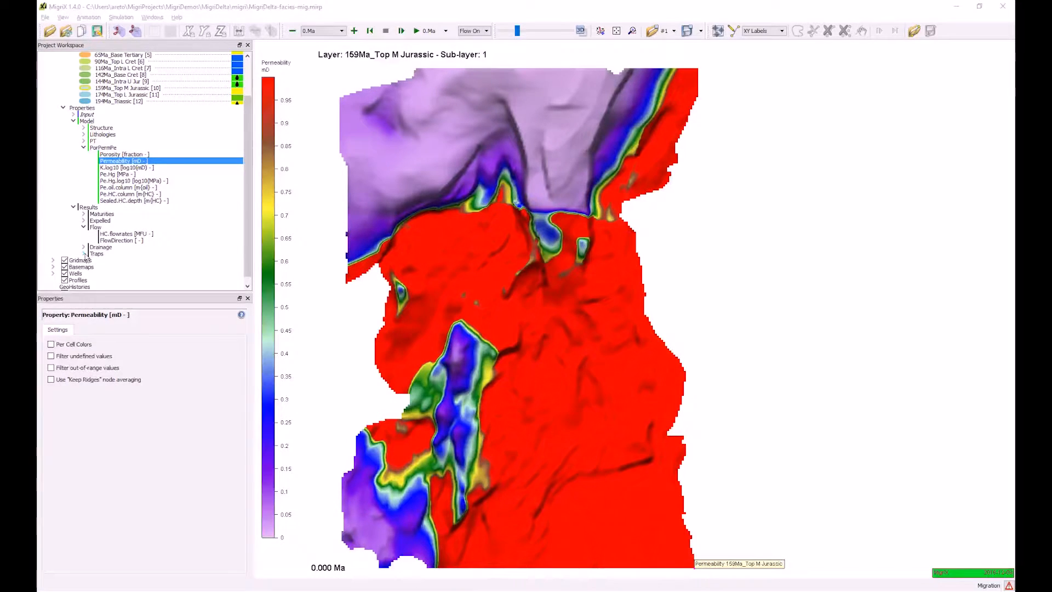
left_click(85, 254)
scroll(95, 259, "down", 4)
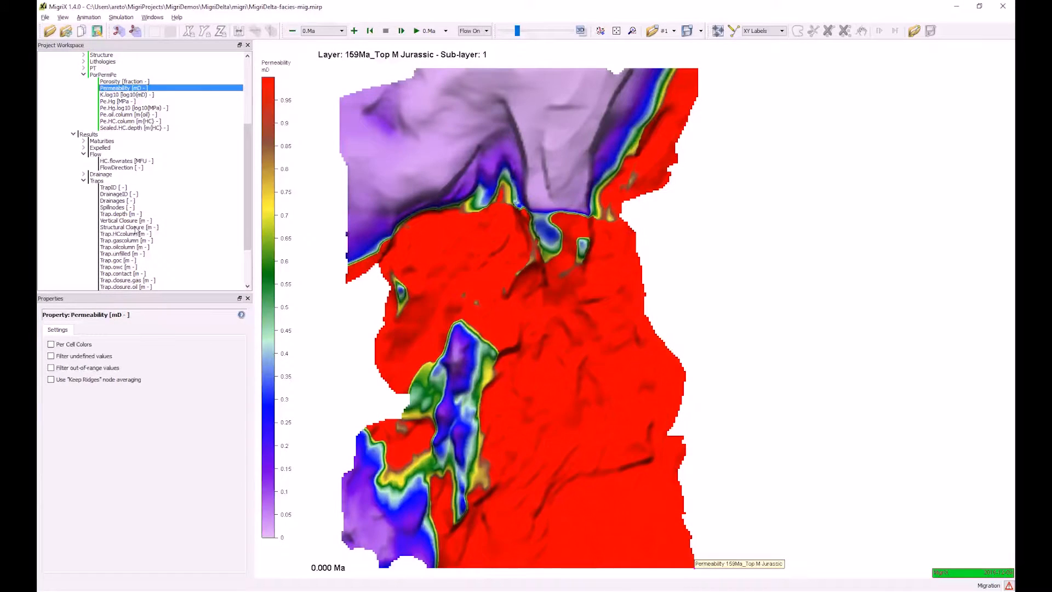
left_click(135, 227)
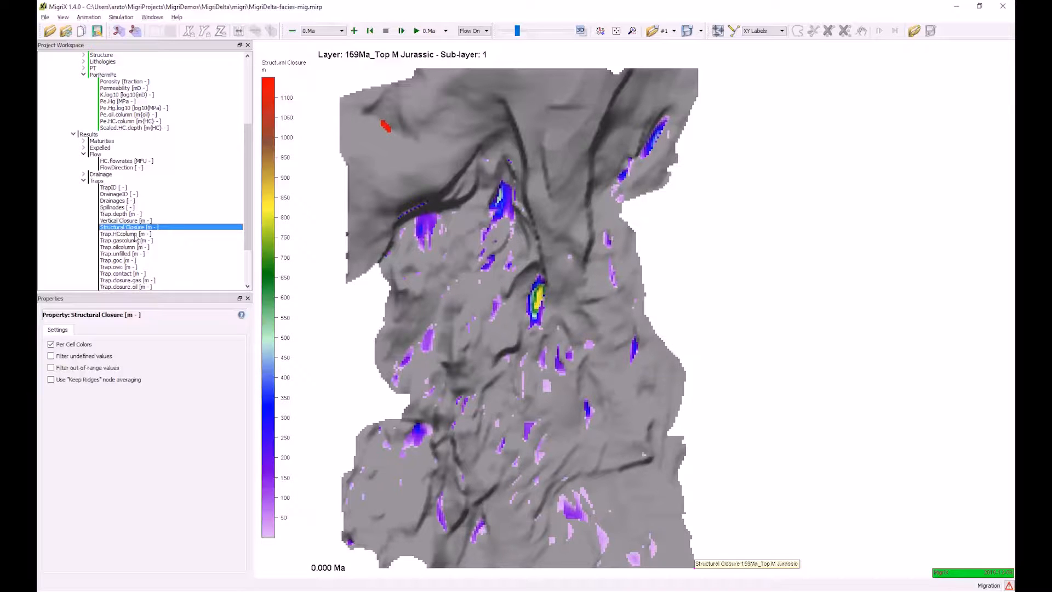
- Review the Trap.HCcolumn, Trap.gascolumn, Trap.oilcolumn and Trap.unfilled maps of the Top M Jurassic layer one after another
left_click(135, 235)
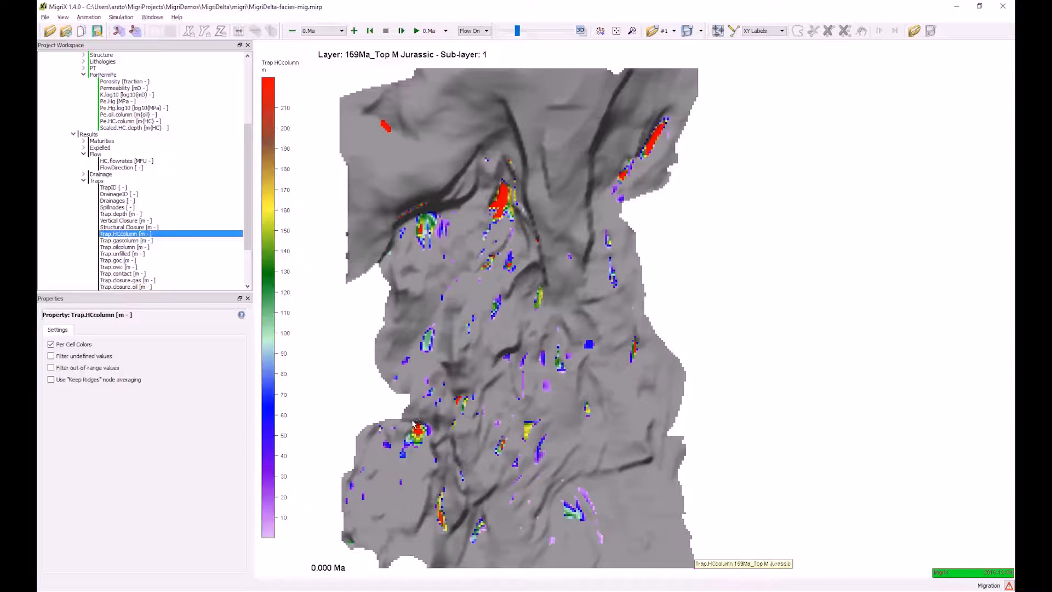
left_click(118, 241)
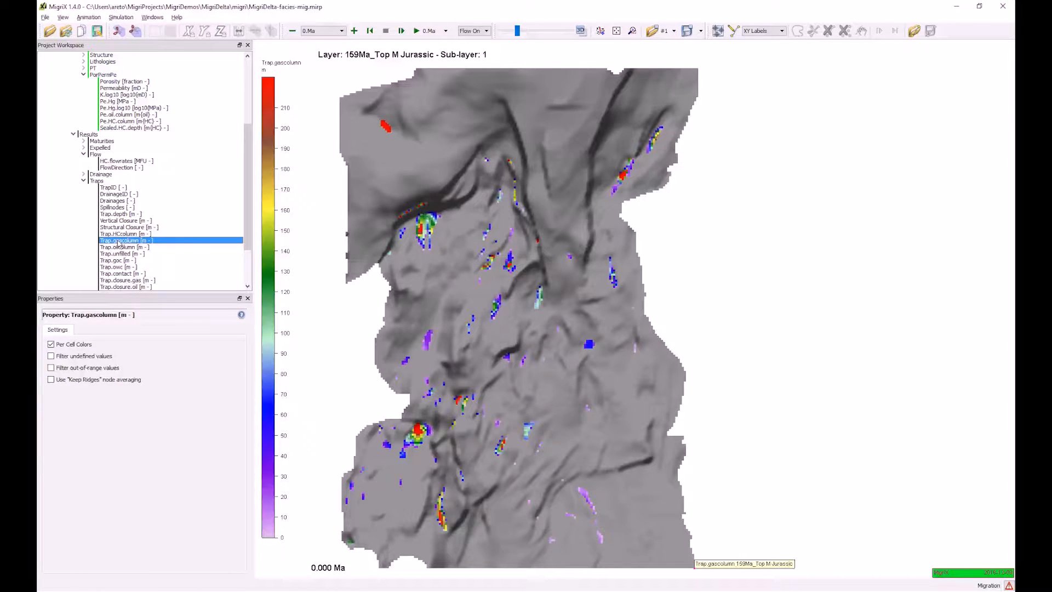
left_click(124, 248)
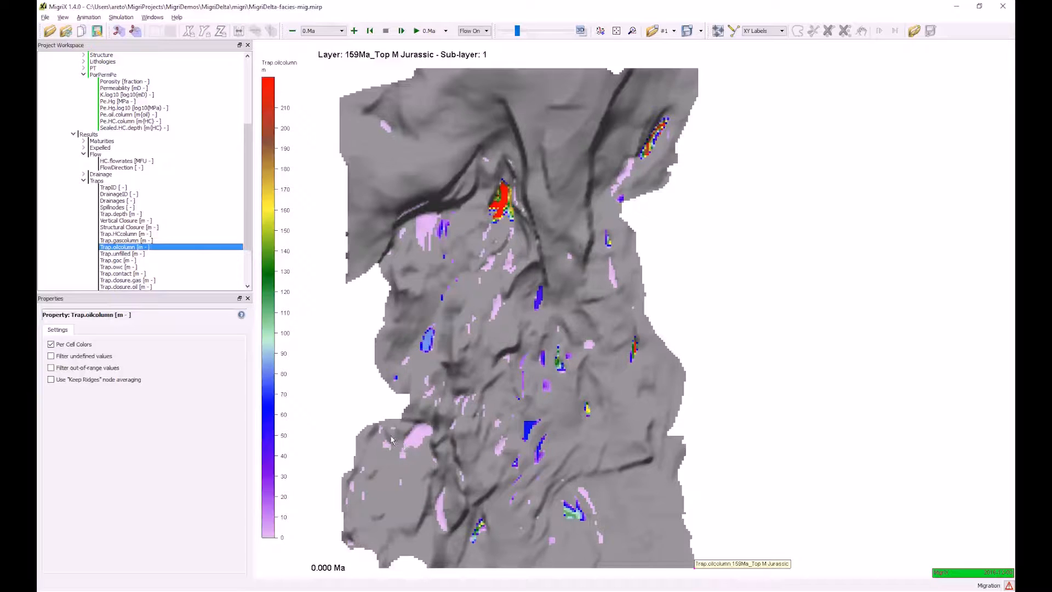
left_click(118, 255)
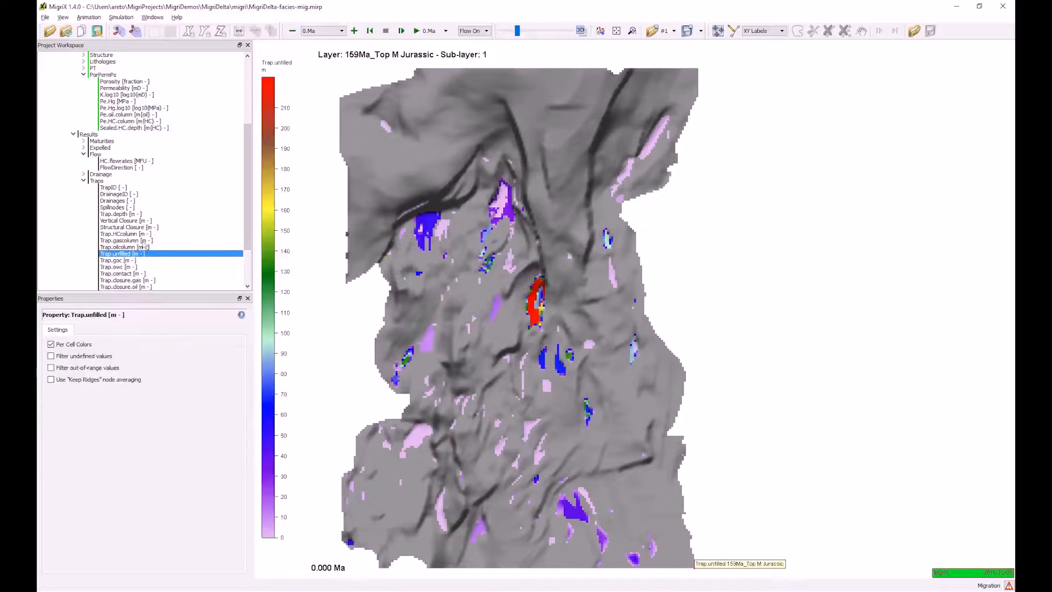
scroll(142, 246, "down", 1)
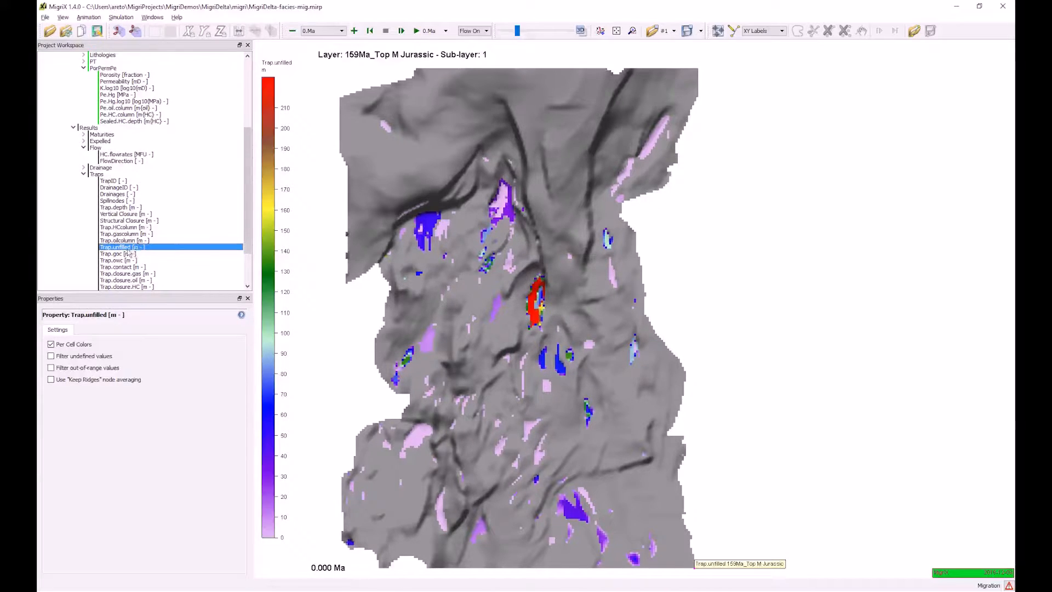
- Map Trap.contact for the 159Ma_Top M Jurassic layer and pick a position on the large trap in the north-central area
left_click(116, 268)
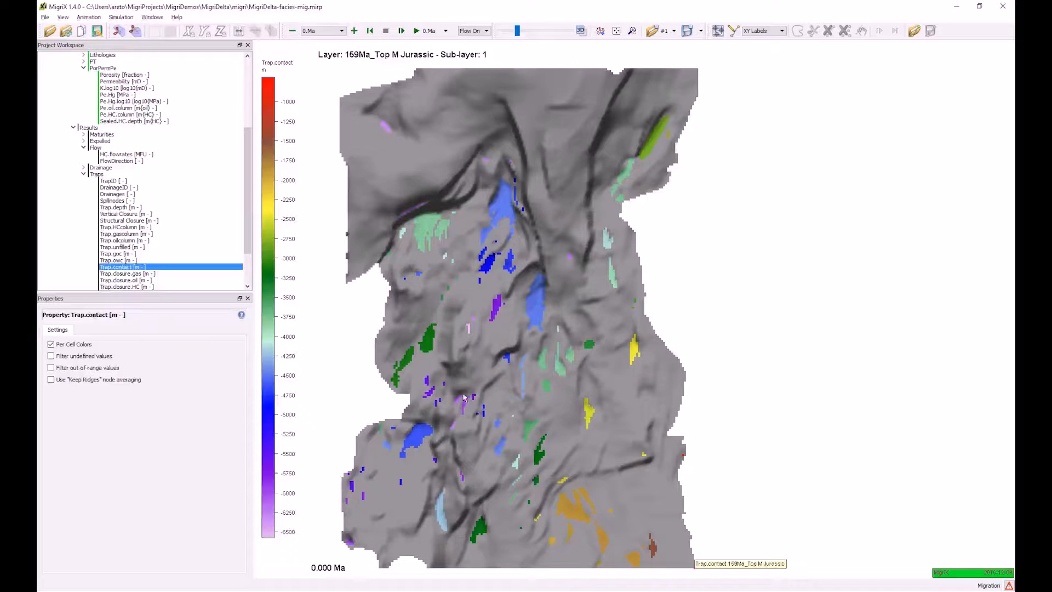
key("ctrl+2")
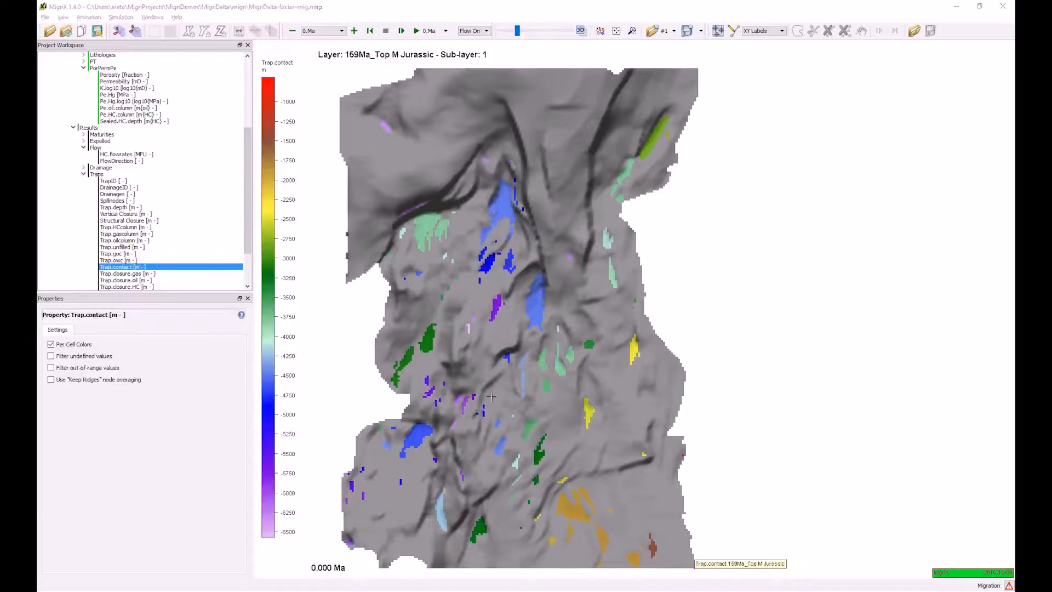
left_click(502, 194)
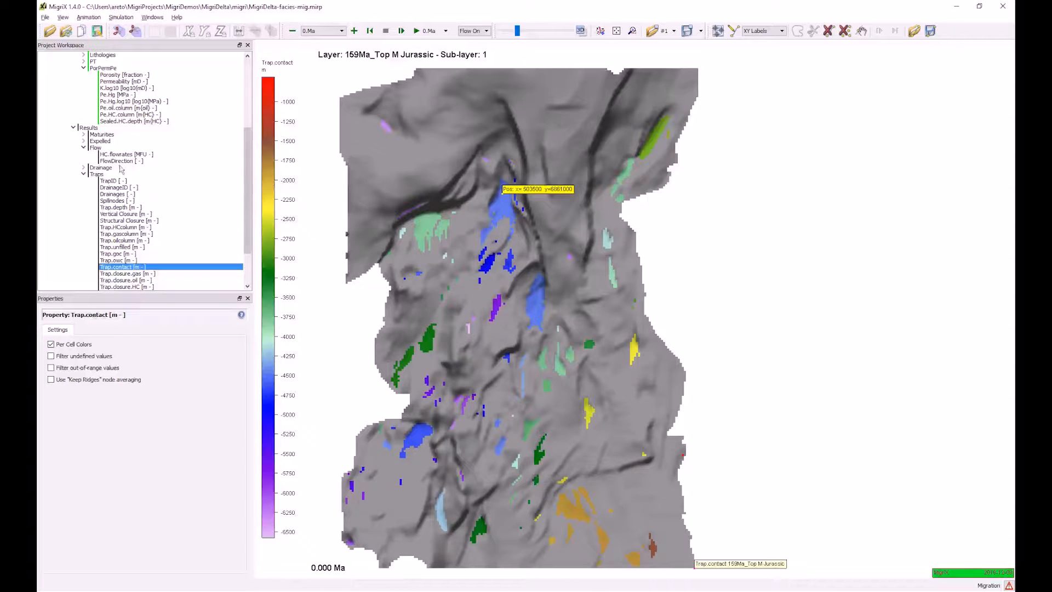
- Show the PickDrainage, LocalDrainage, LayerDrainage, DepthDrainage and PoolDrainage maps for the picked position one after another
left_click(84, 167)
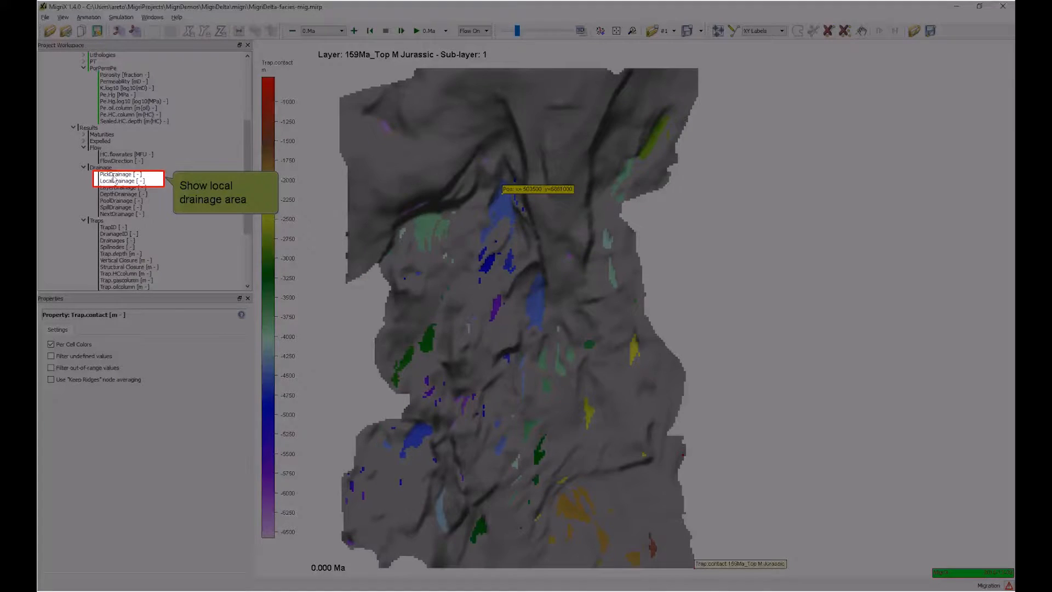
left_click(116, 174)
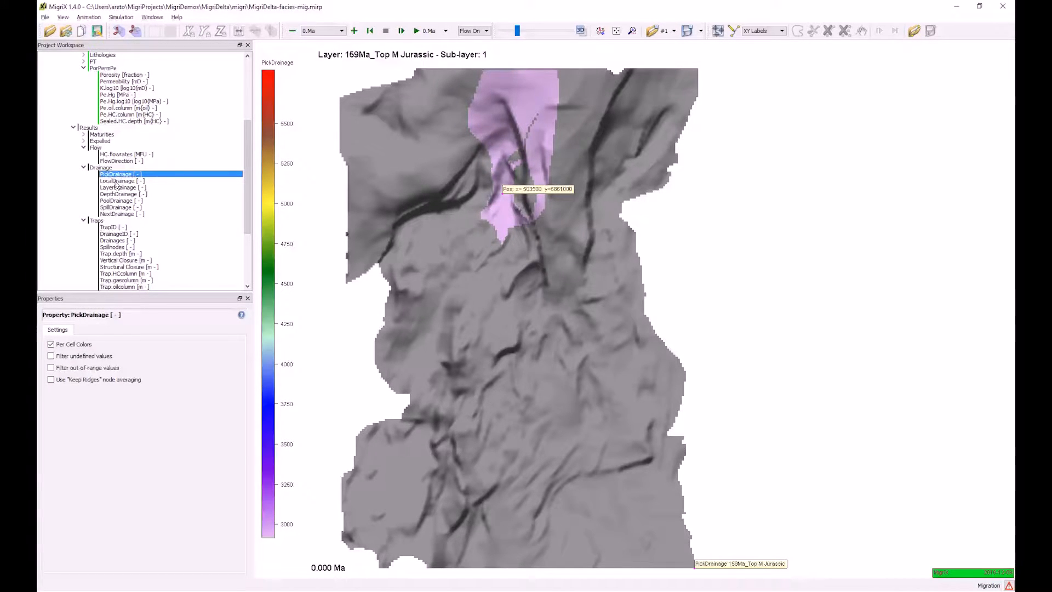
left_click(118, 181)
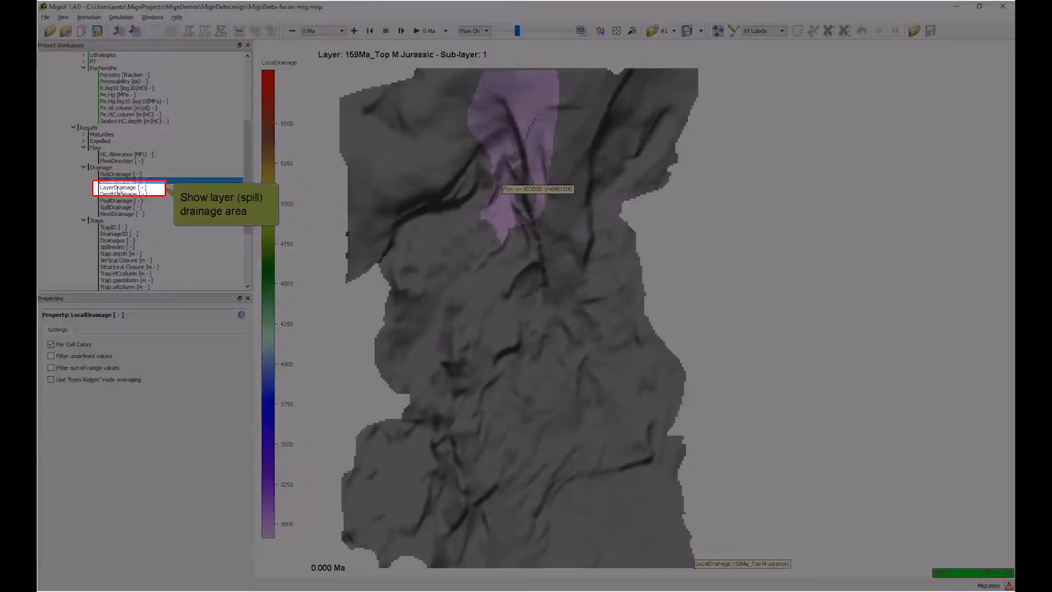
left_click(118, 189)
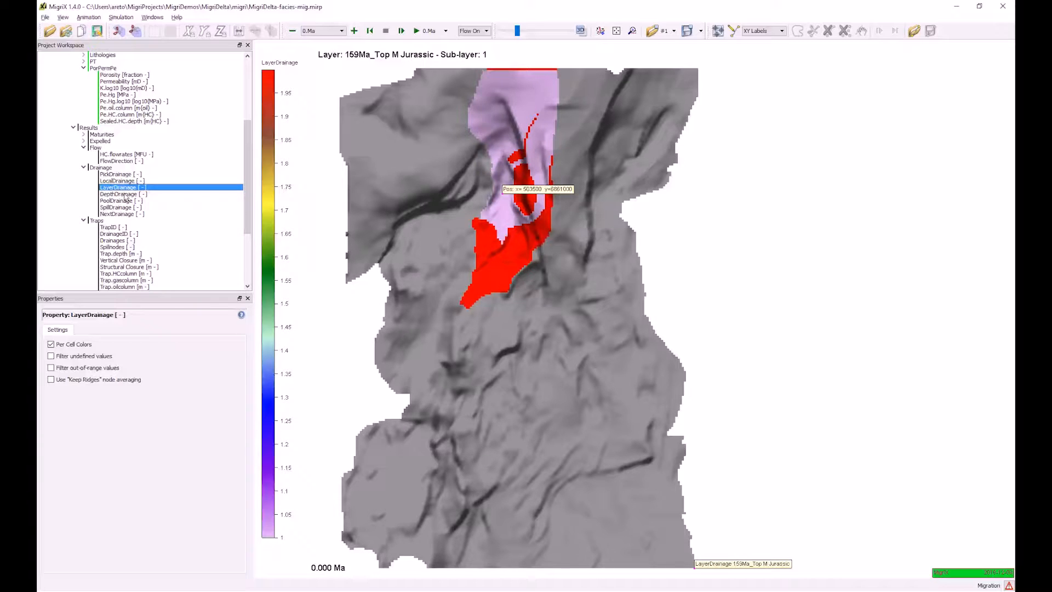
left_click(126, 195)
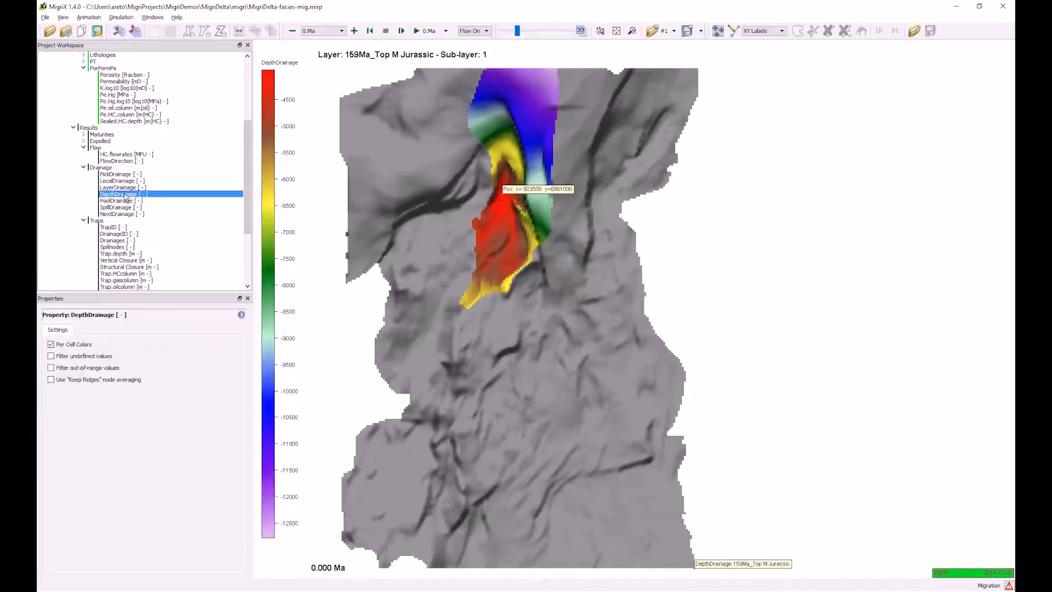
left_click(125, 203)
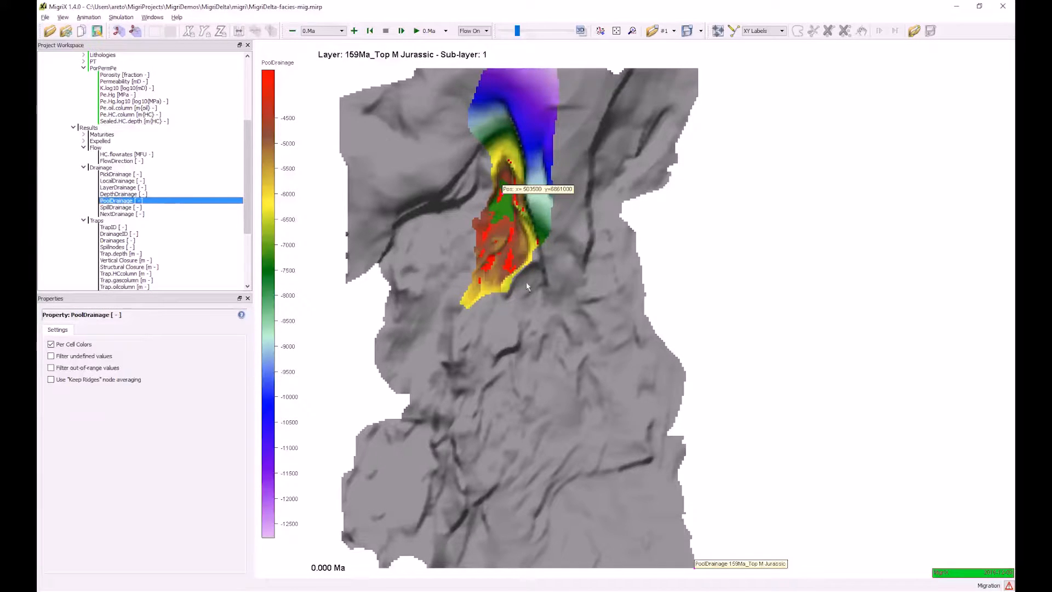
- Export the PoolDrainage area's outline as PoolDrainage_159Ma_Top_M_Jurassic_0.Ma.pol in the db folder
left_click_drag(495, 271, 498, 329)
scroll(485, 186, "up", 3)
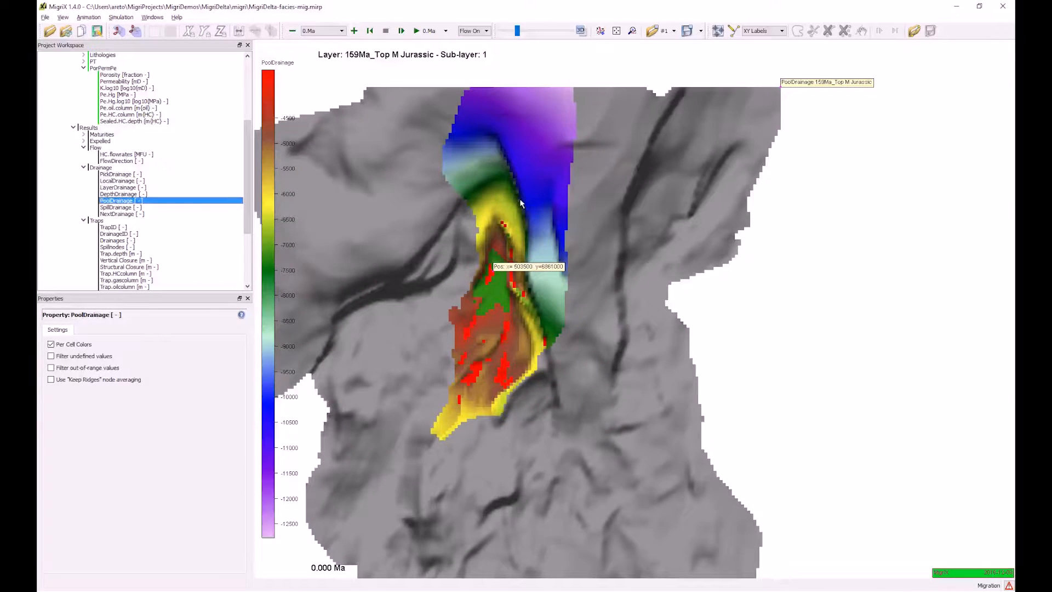
right_click(487, 186)
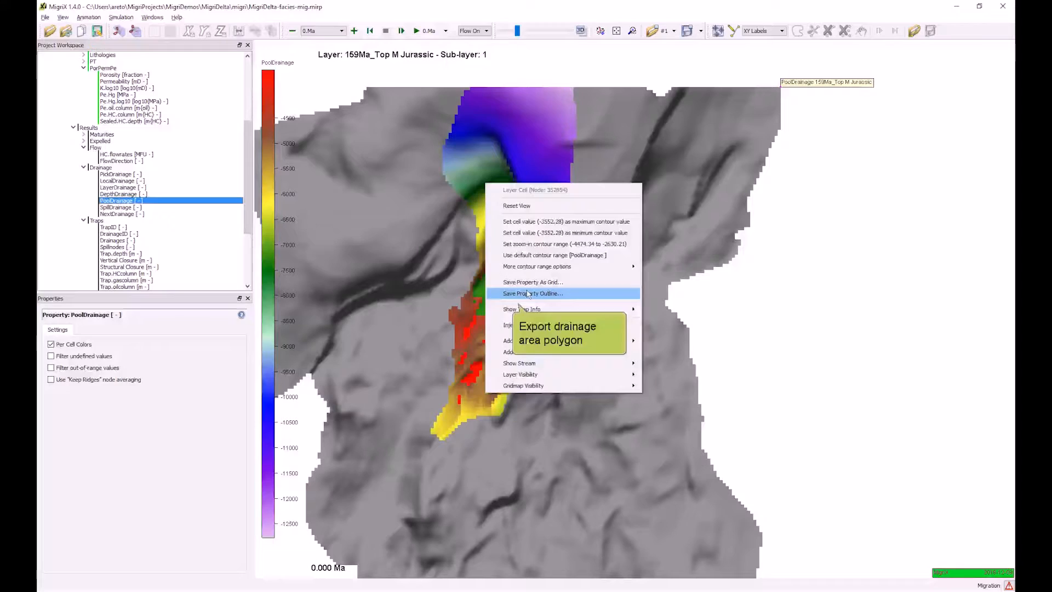
left_click(527, 294)
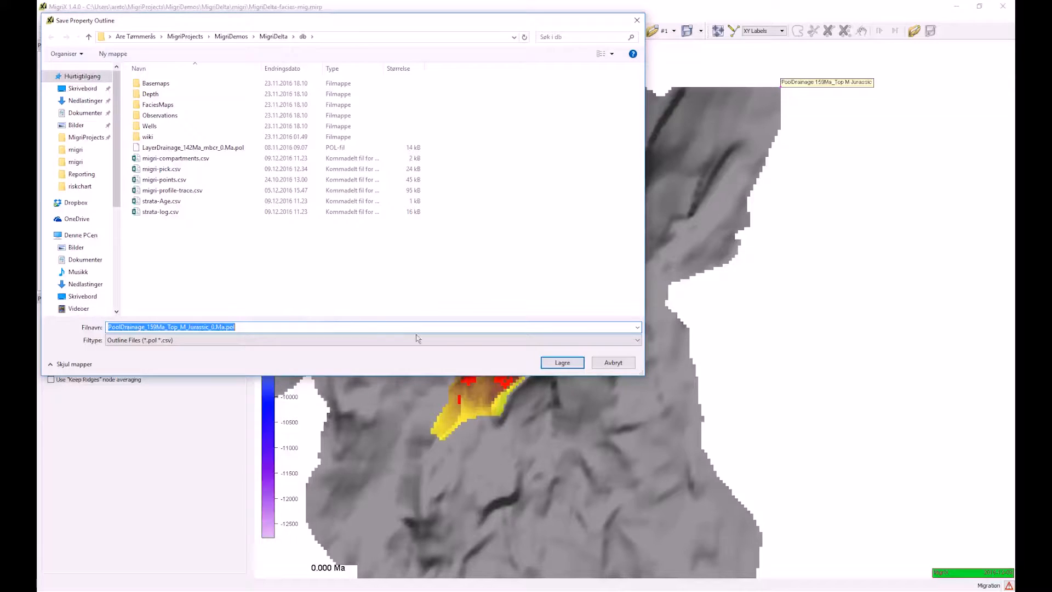
left_click(564, 363)
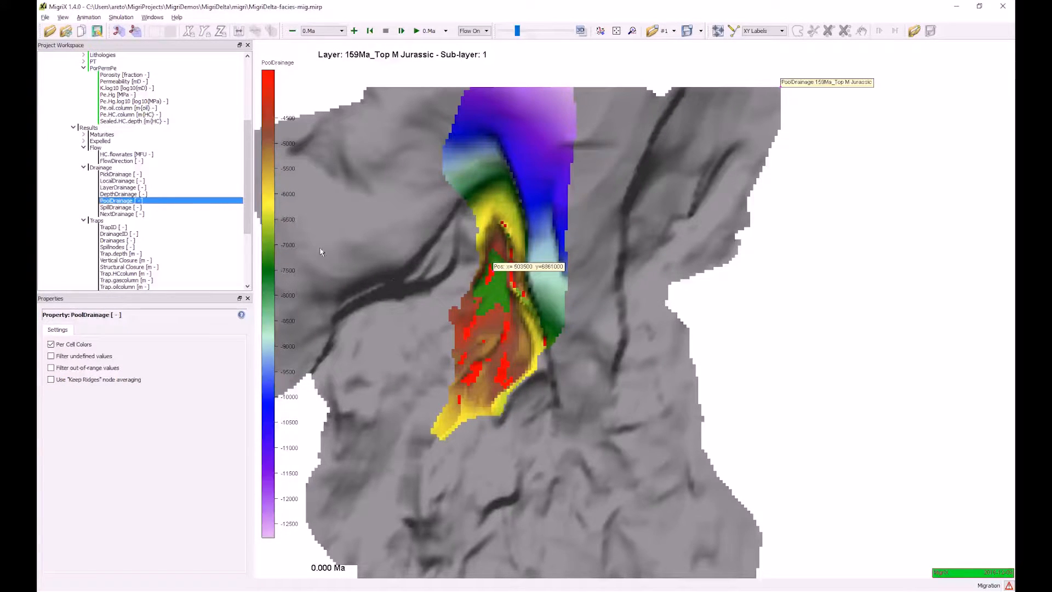
- Import PoolDrainage_159Ma_Top_M_Jurassic_0.Ma.pol into a new basemap group and map it onto all horizons
left_click_drag(248, 214, 250, 263)
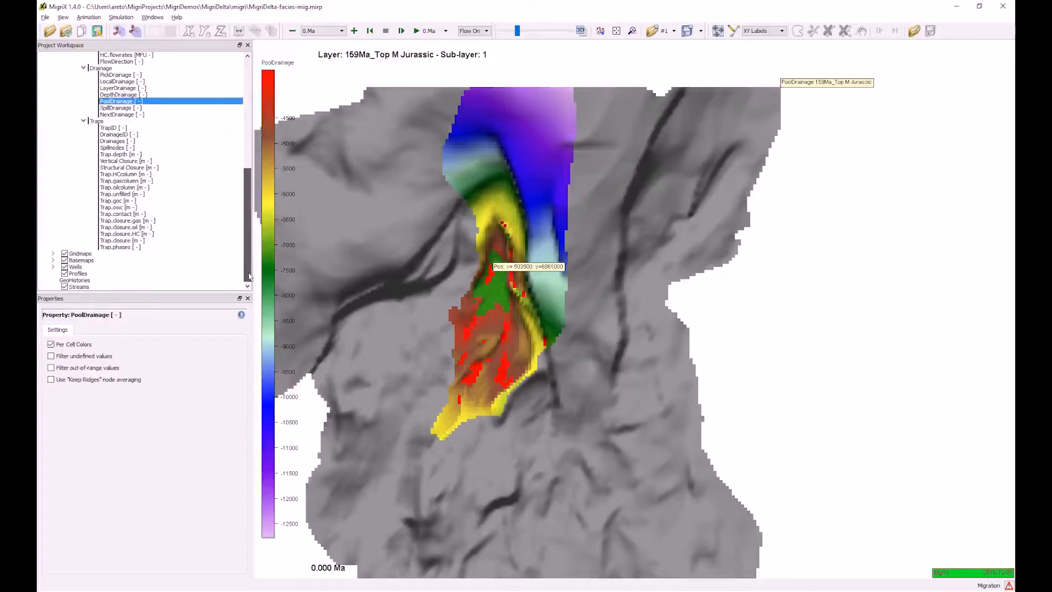
right_click(86, 262)
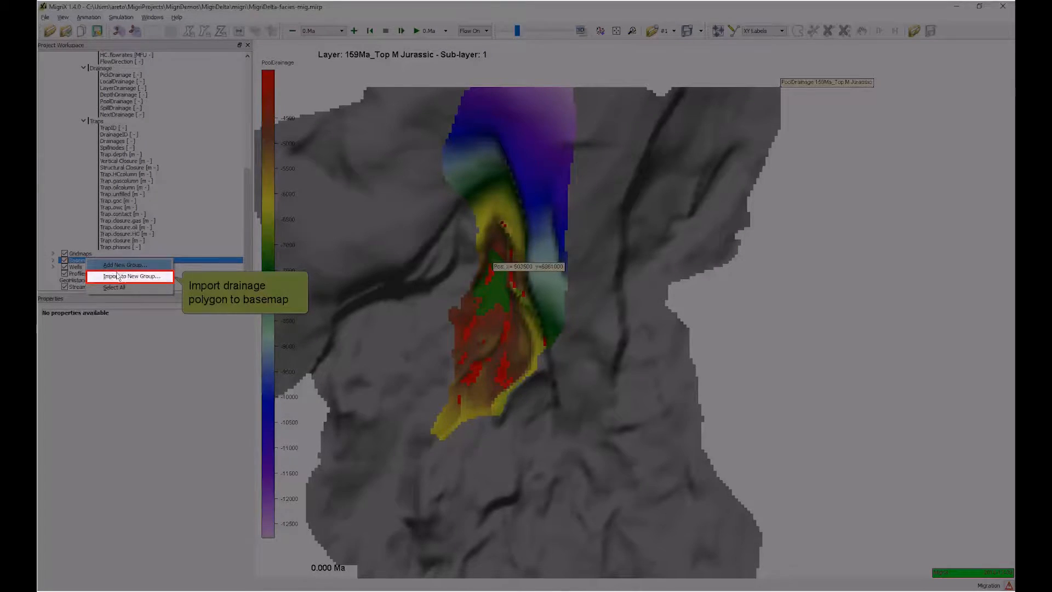
left_click(117, 277)
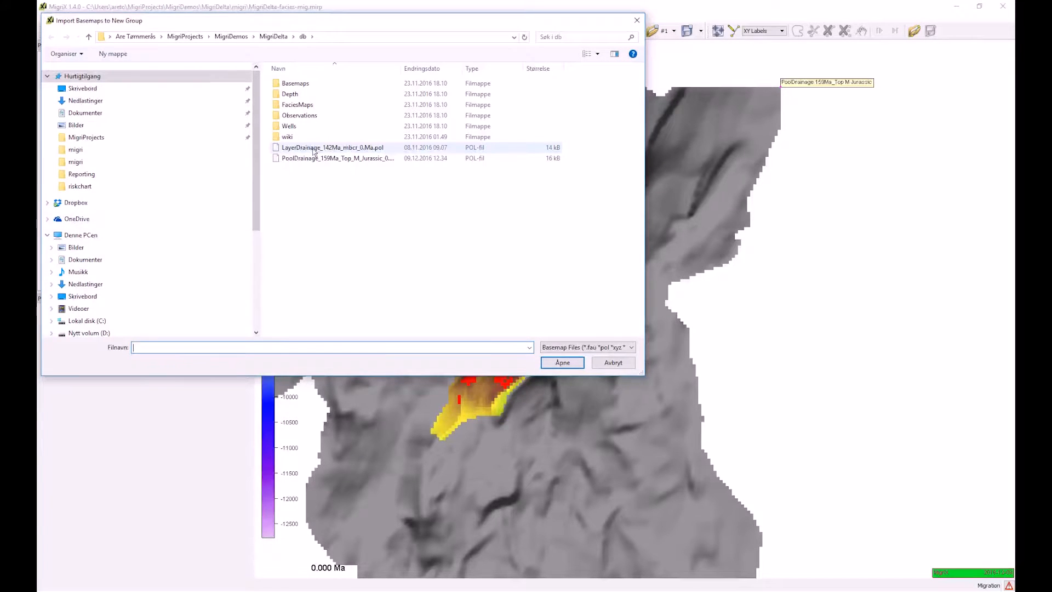
left_click(337, 157)
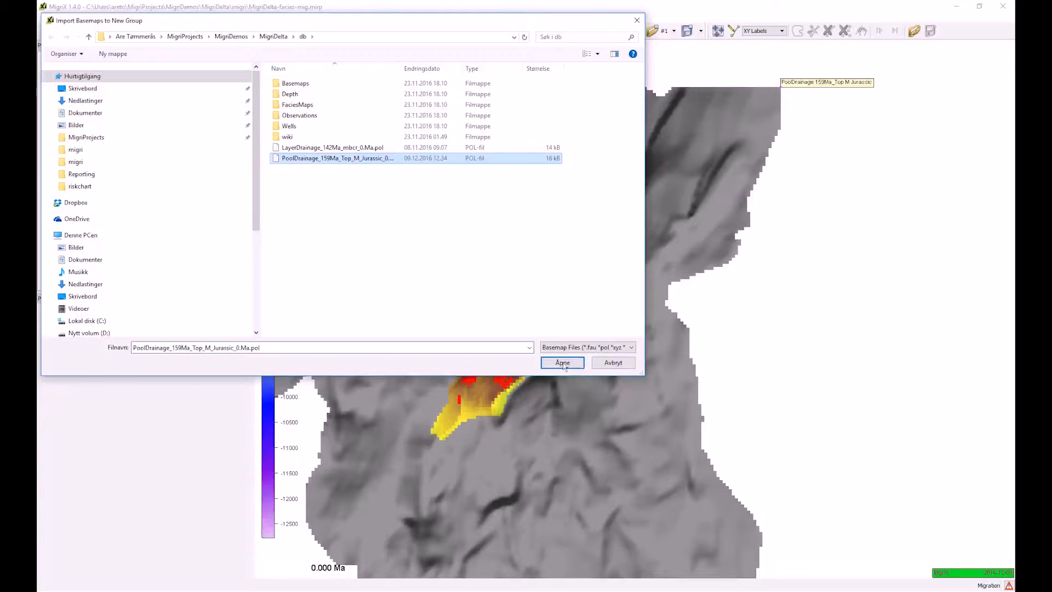
left_click(563, 362)
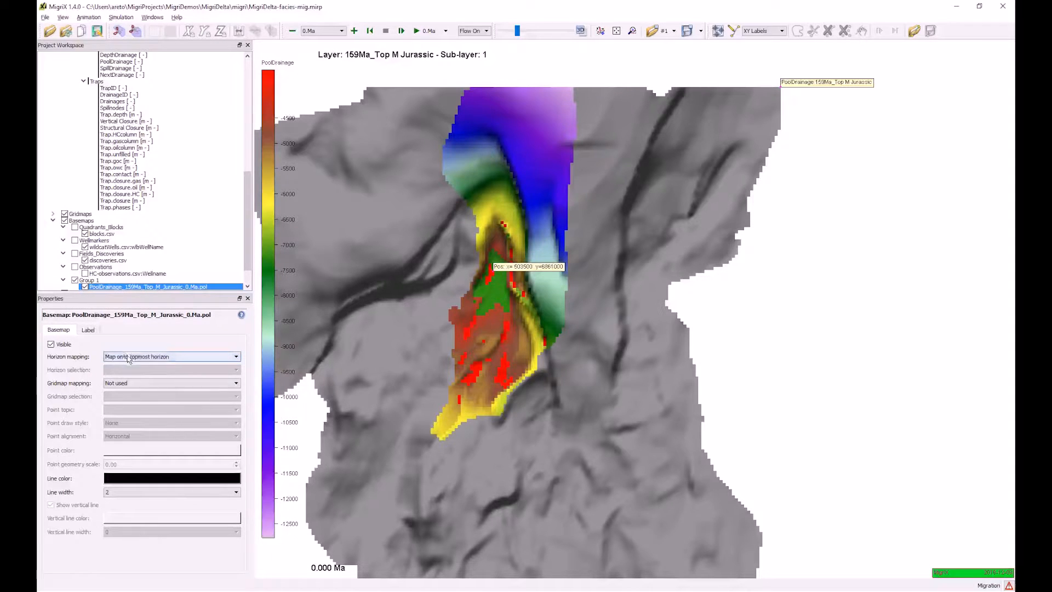
left_click(137, 357)
left_click(137, 372)
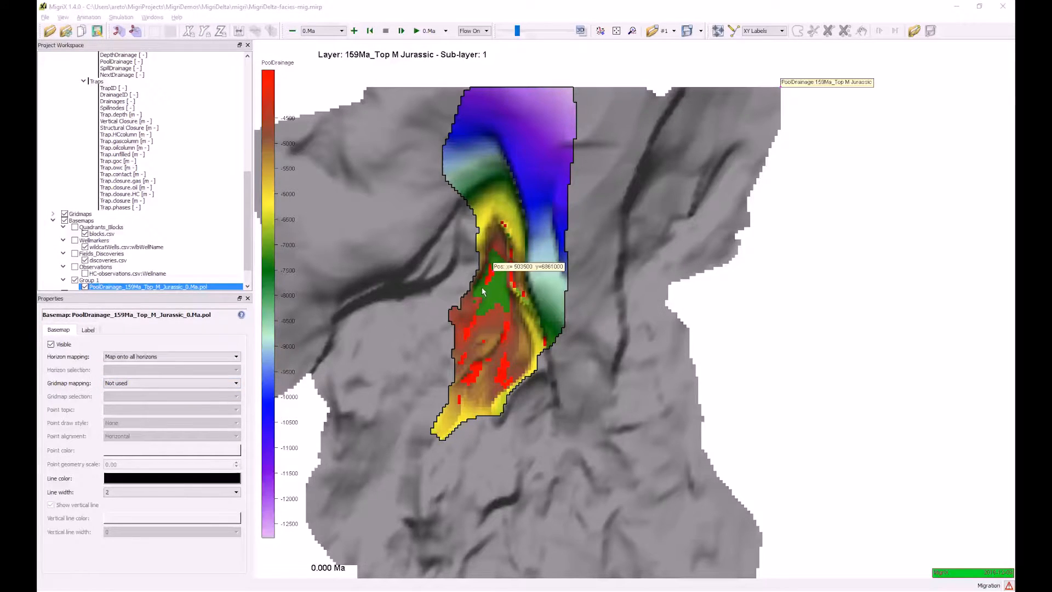
- Display HC.flowrates under the drainage polygon and open the trap info for trap 159Ma_A_658
scroll(191, 182, "up", 8)
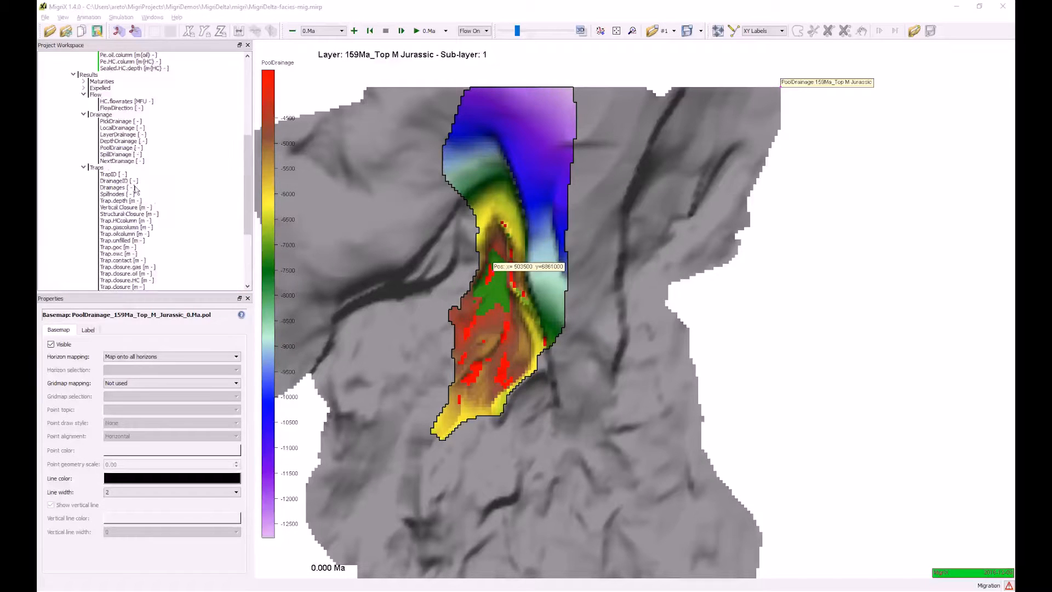
left_click(116, 167)
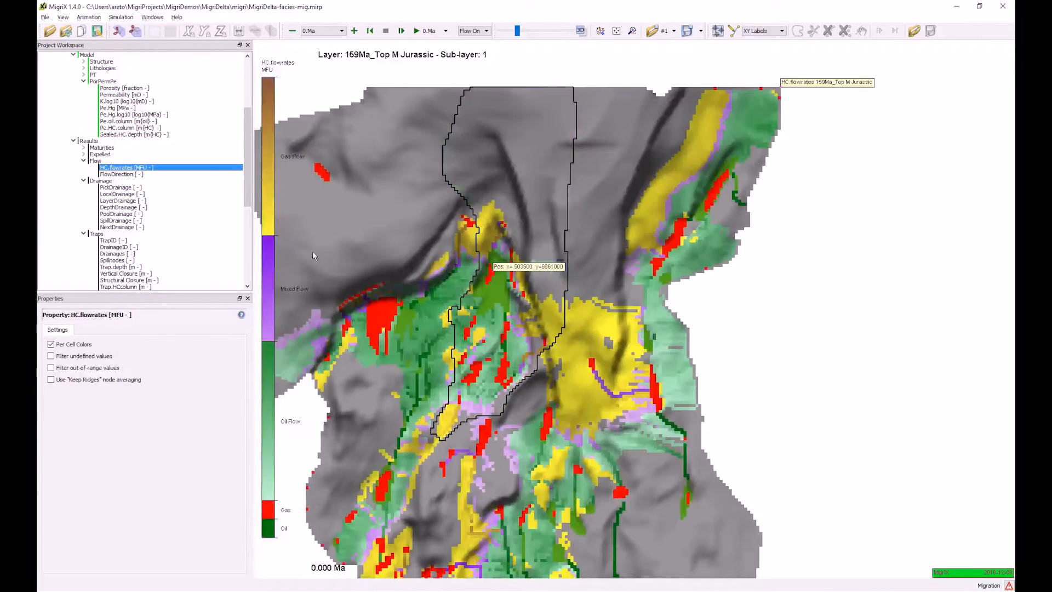
right_click(495, 277)
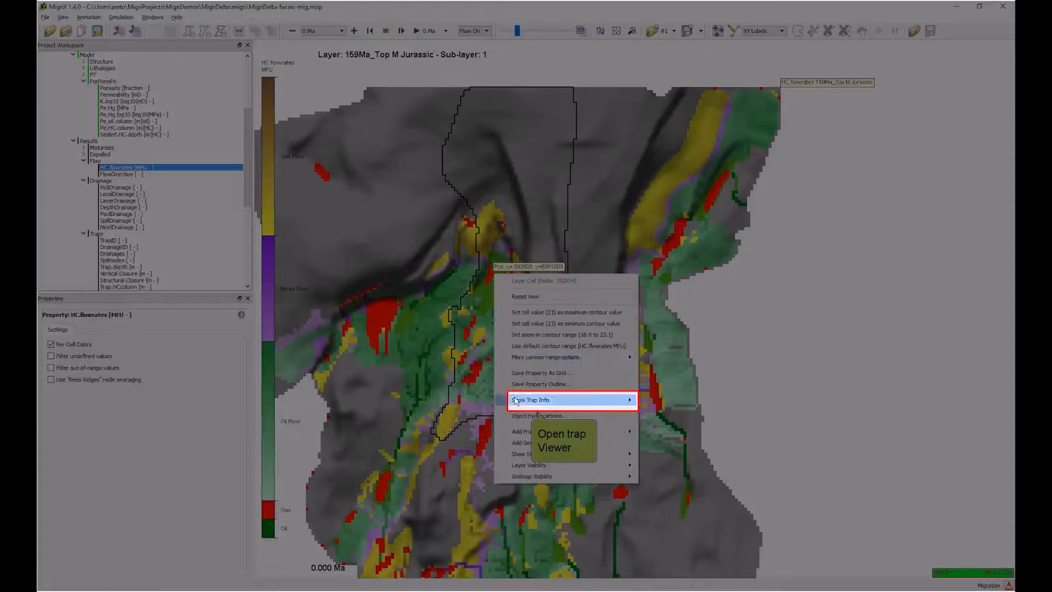
mouse_move(545, 401)
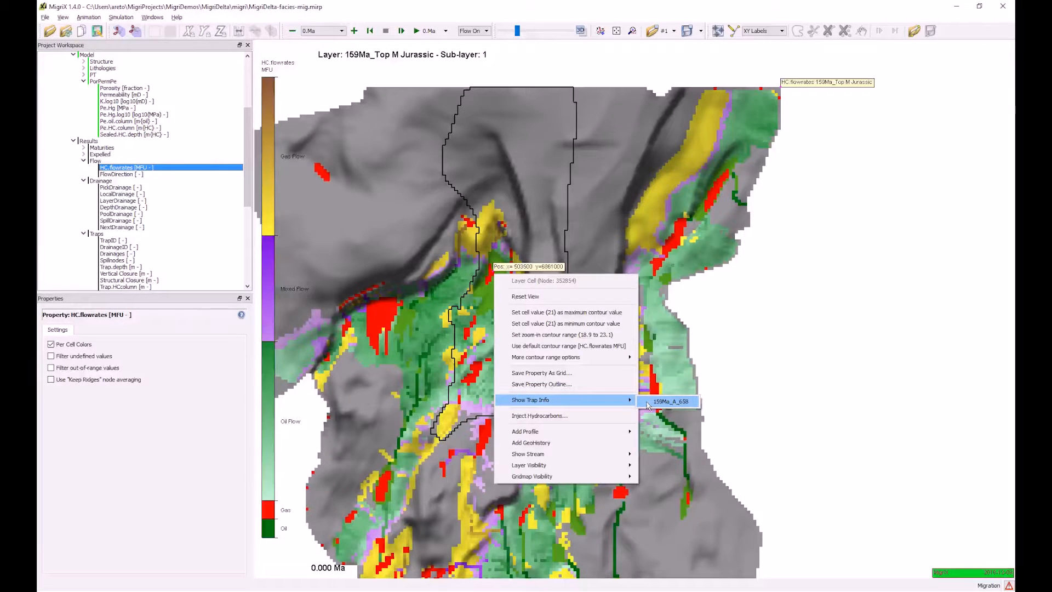
left_click(648, 404)
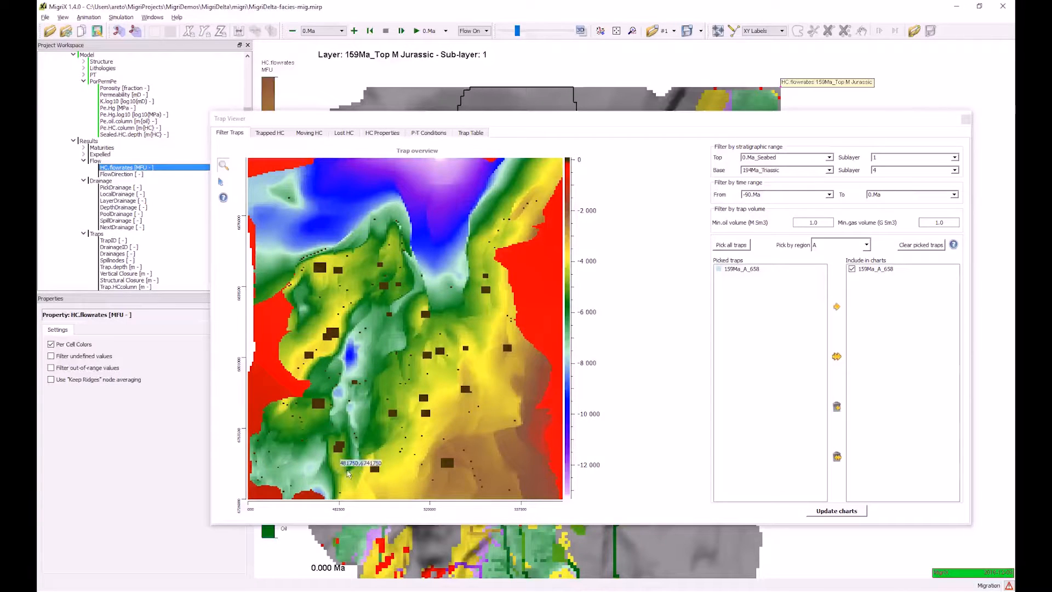
- Update the charts for trap 159Ma_A_658 and compare its trapped hydrocarbons with and without reservoir conditions, adding the free capacity
left_click(876, 269)
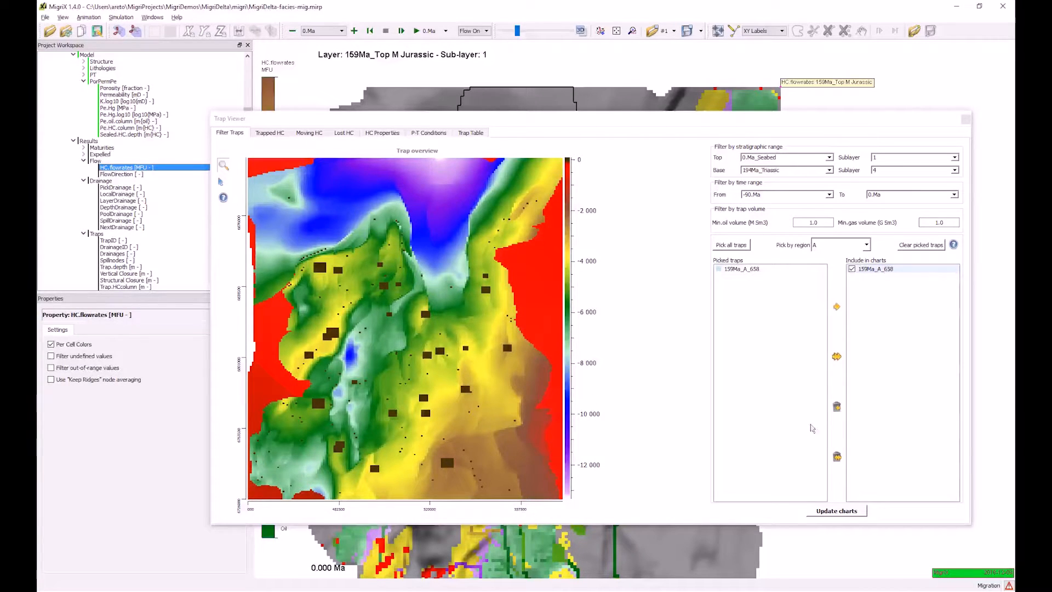
left_click(838, 512)
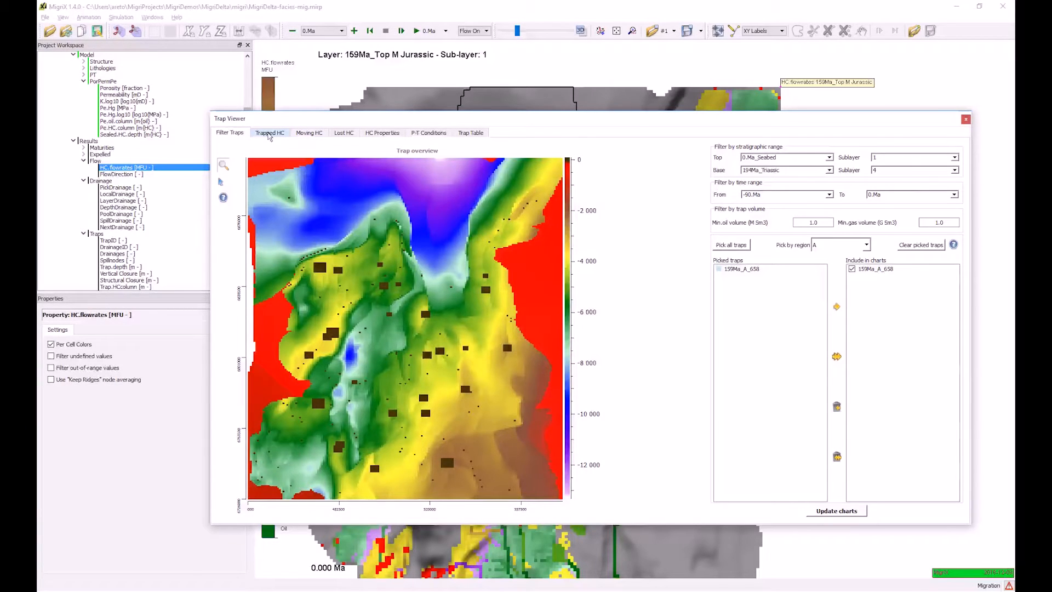
left_click(269, 134)
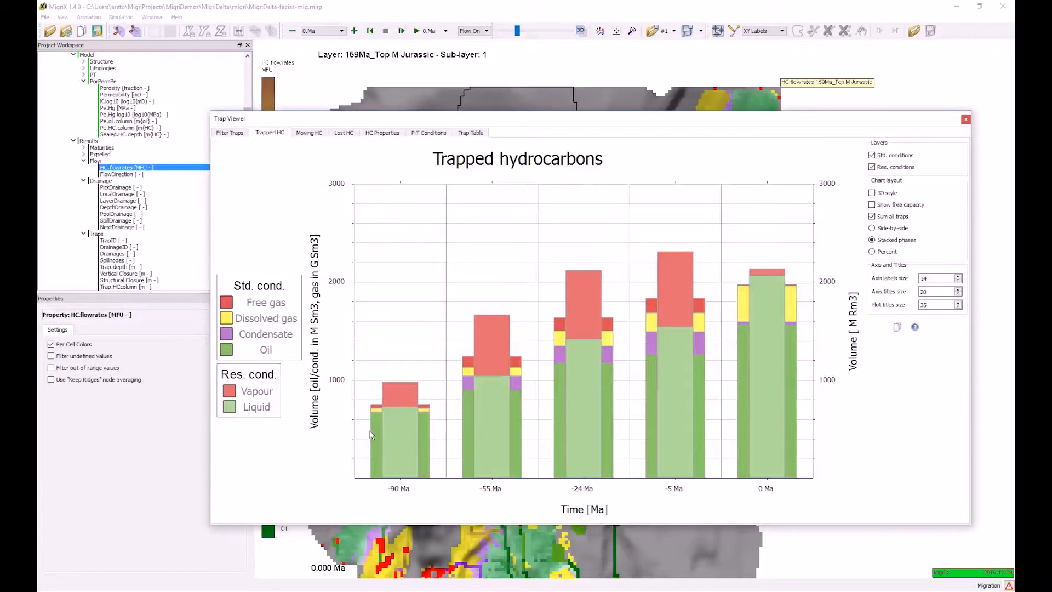
left_click(872, 167)
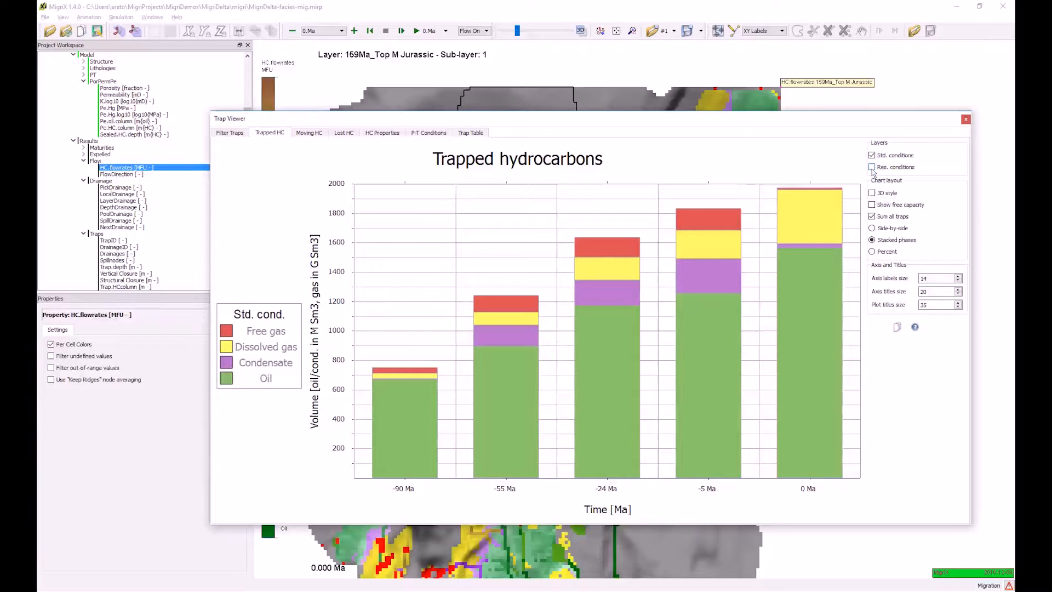
left_click(871, 167)
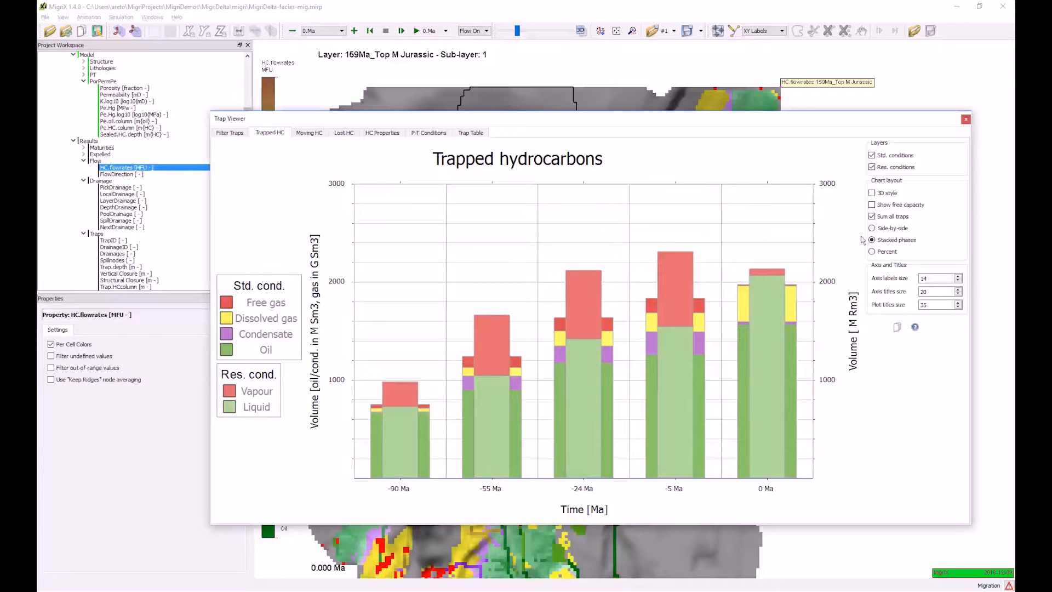
left_click(872, 206)
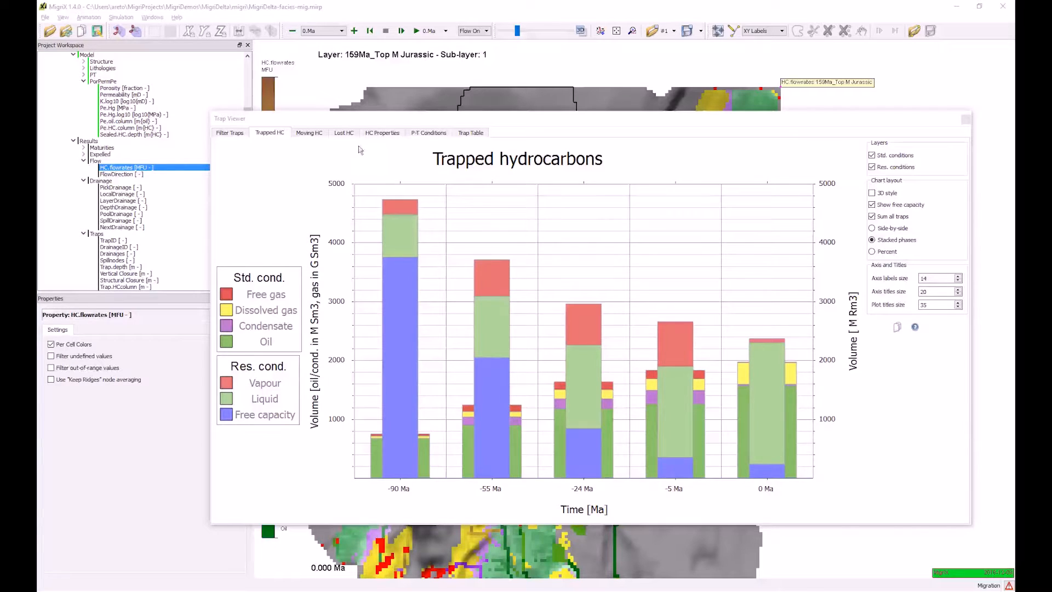
- Review the trap's moving hydrocarbons, lost hydrocarbons and physical HC properties charts in turn
left_click(310, 134)
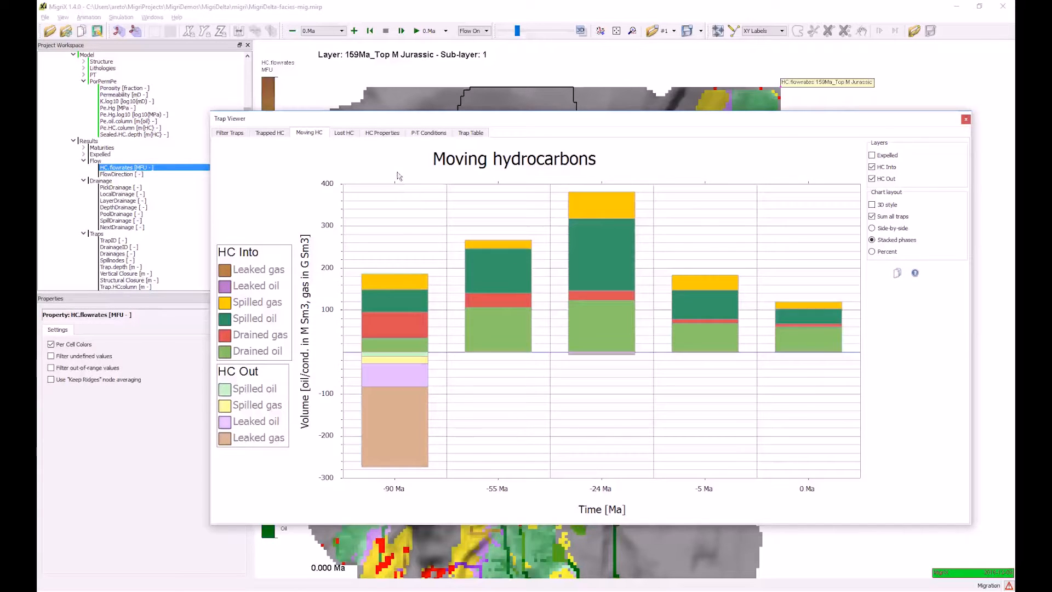
left_click(346, 133)
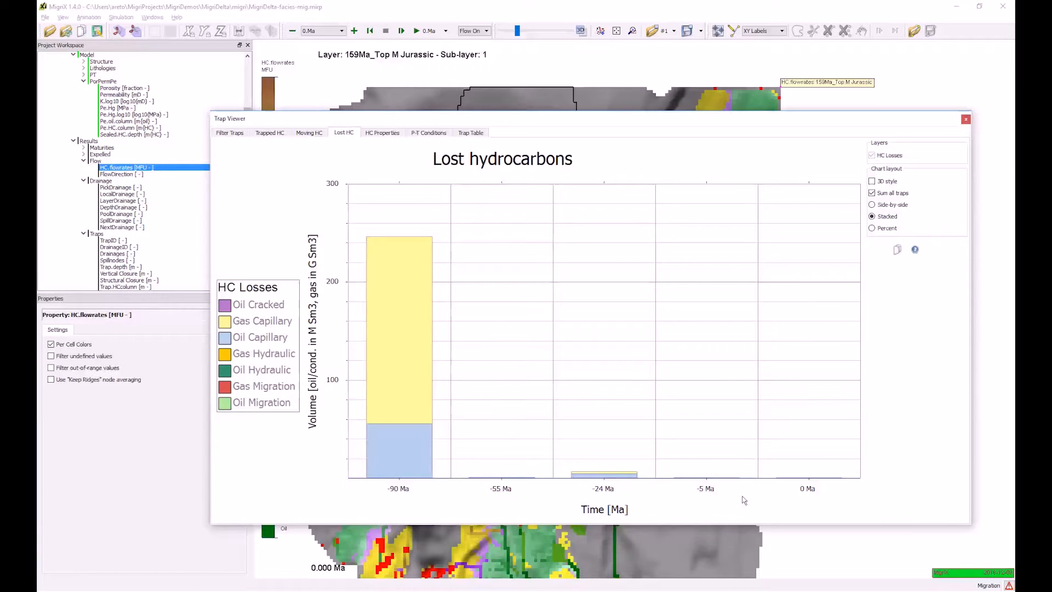
left_click(386, 134)
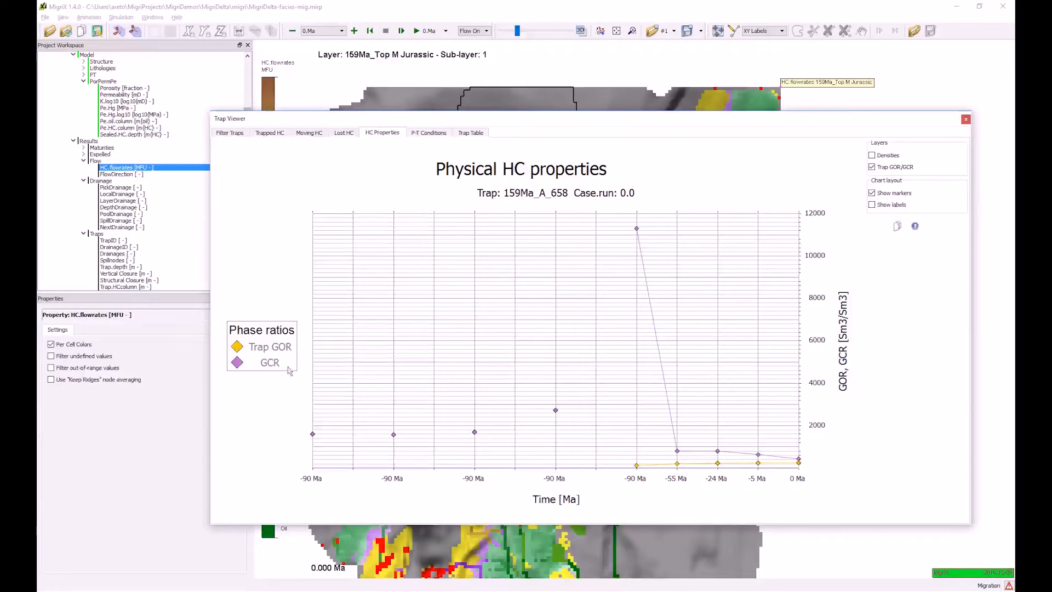
- Plot the HC densities instead of the Trap GOR/GCR ratios, and view the trap's reservoir P-T conditions
left_click(872, 155)
left_click(871, 167)
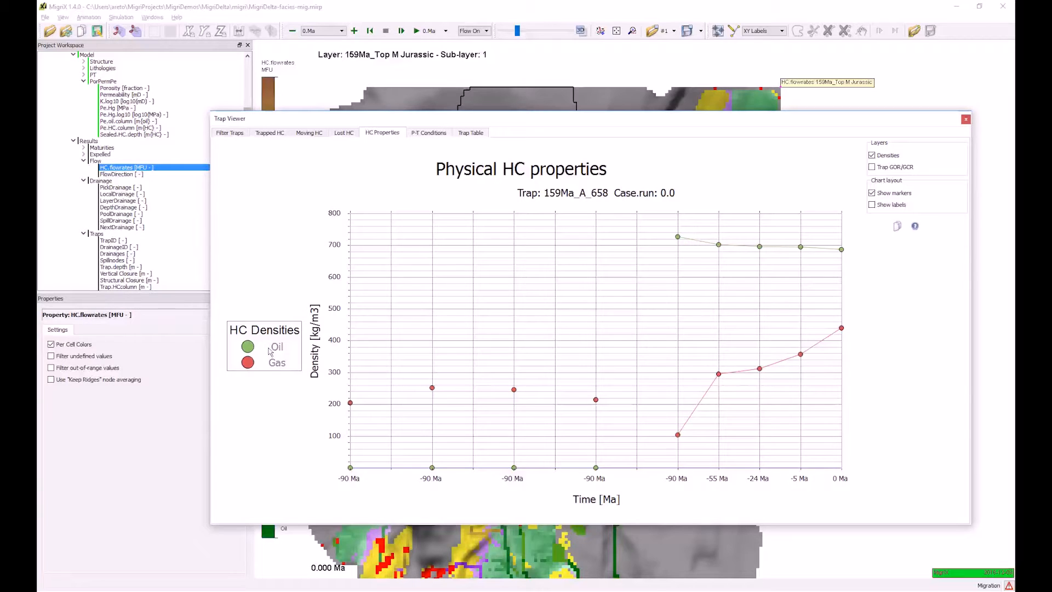
left_click(427, 134)
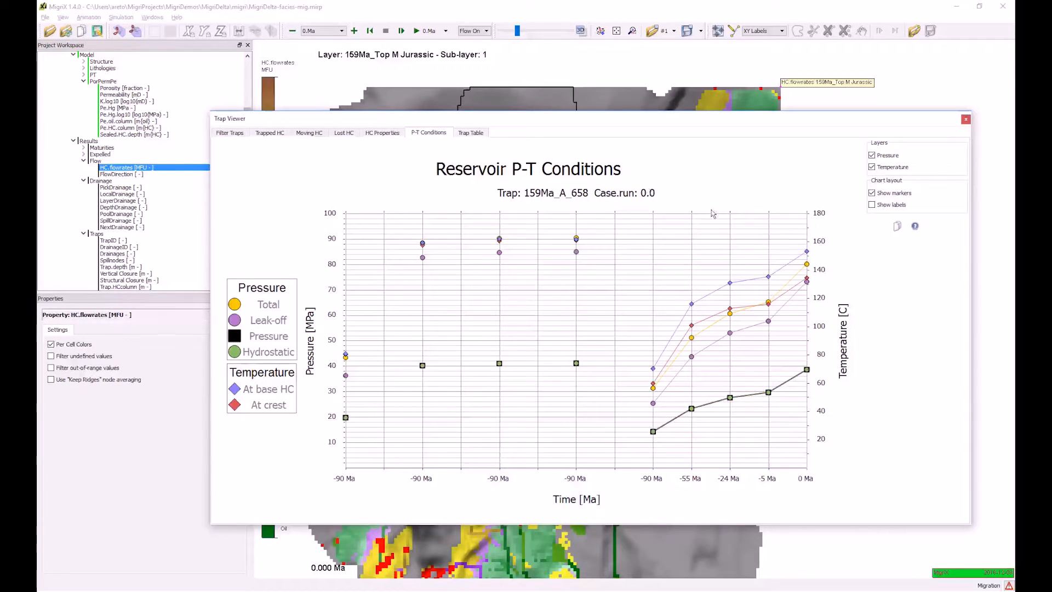
- View the reservoir P-T Conditions chart with the pressure layer alone and with the temperature layer alone
left_click(871, 167)
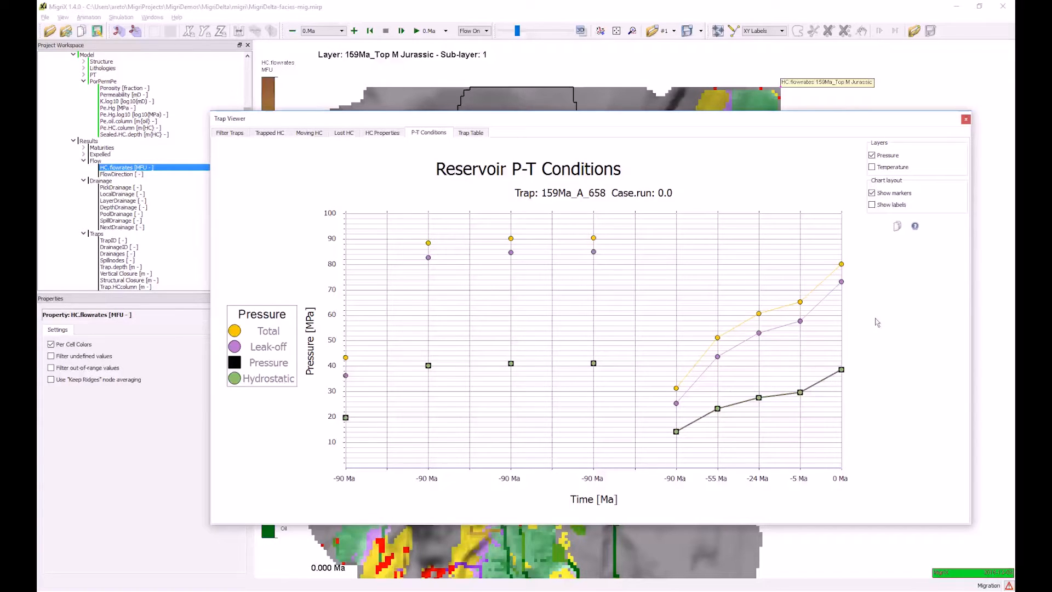
left_click(872, 167)
left_click(872, 155)
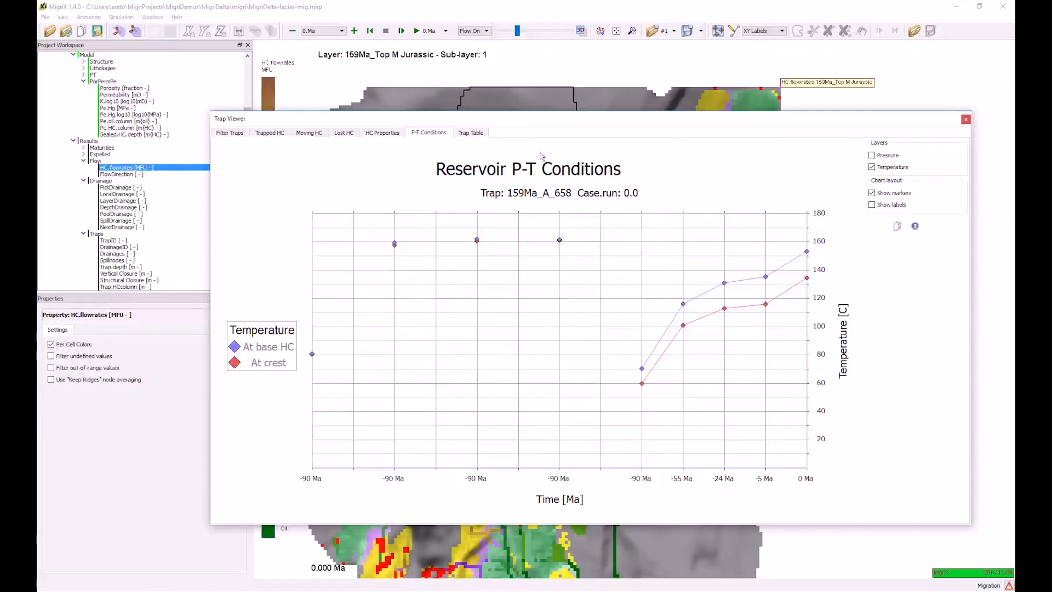
- Examine the trap table from the oil and gas volume columns across to the coordinate and pressure columns
left_click(478, 134)
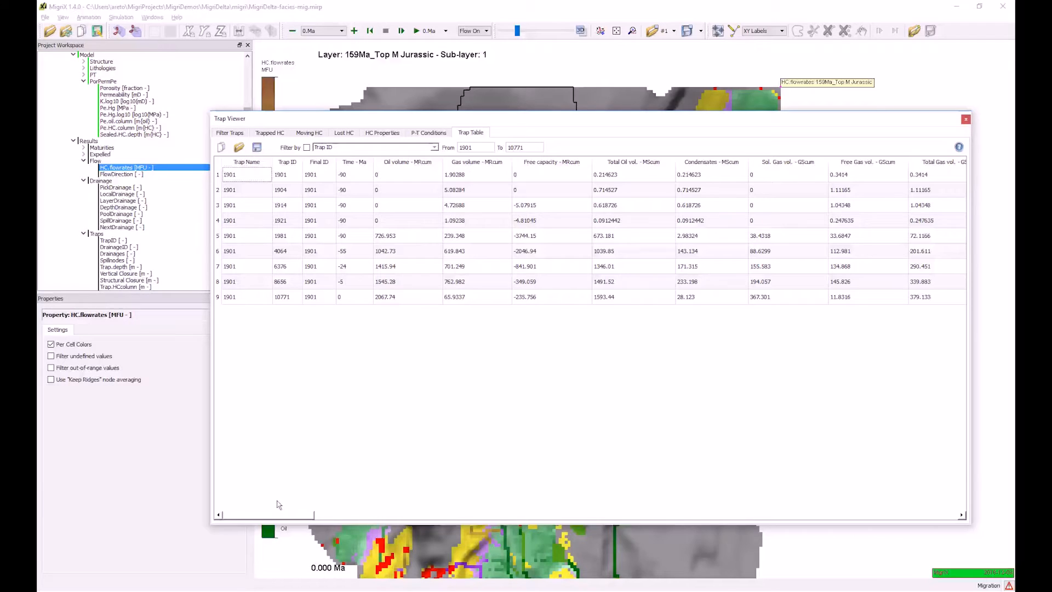
left_click_drag(289, 519, 705, 589)
left_click_drag(727, 577, 755, 536)
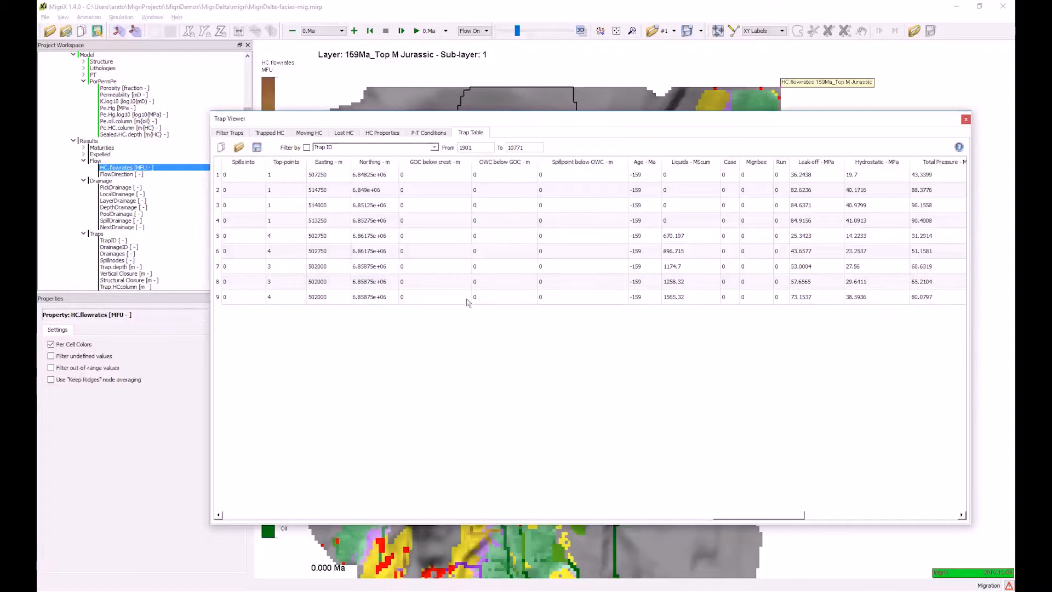
- Add traps 159Ma_A_451, 194Ma_A_508, 194Ma_A_670, 194Ma_A_664, 159Ma_A_617, 194Ma_A_676 and 194Ma_A_625 to the picked traps from the trap overview map
left_click(238, 133)
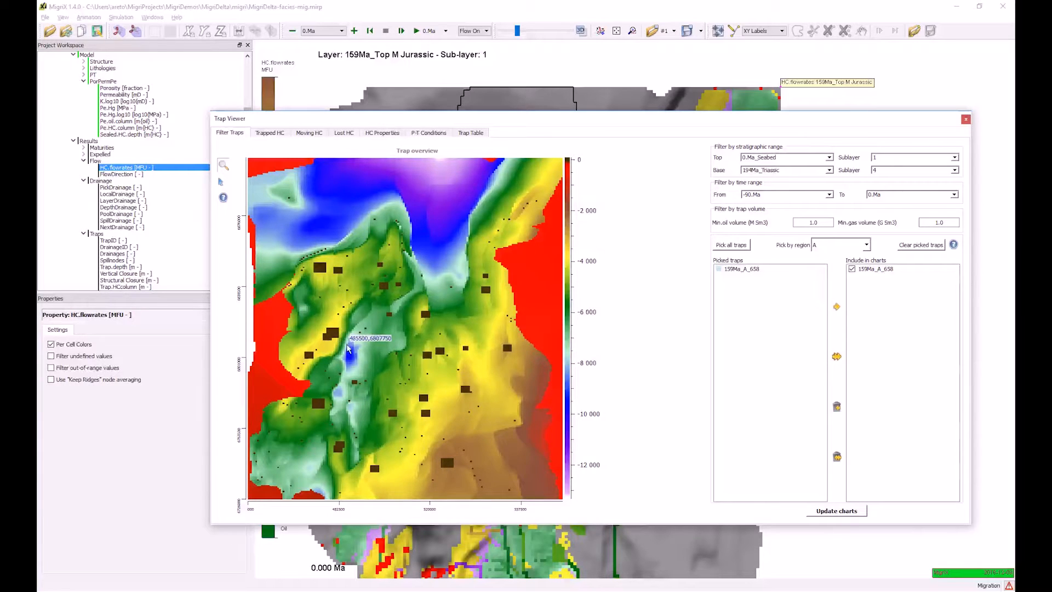
left_click(327, 337)
left_click(326, 337)
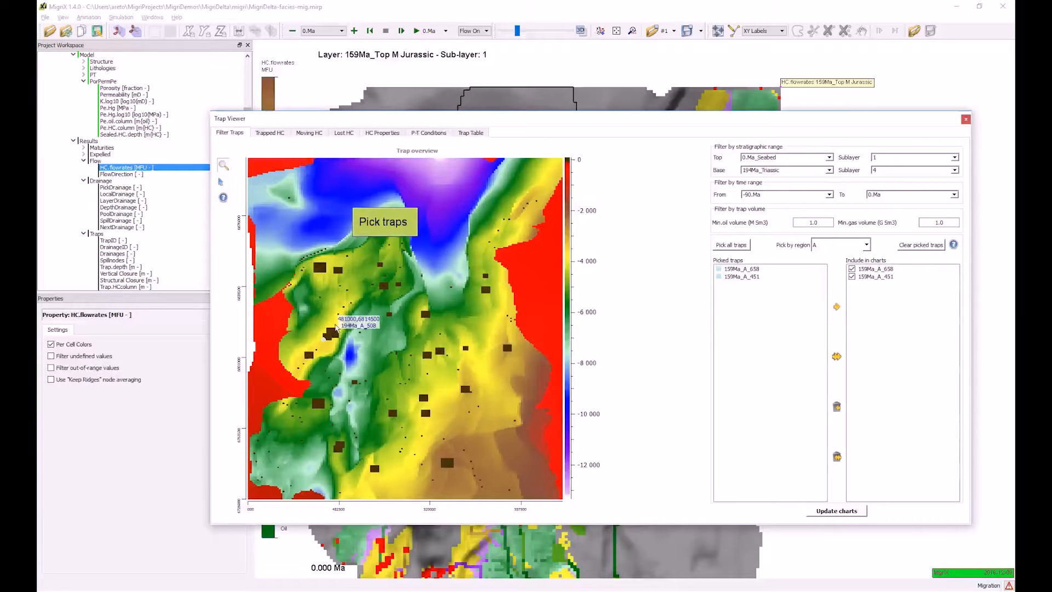
left_click(315, 271)
left_click(338, 270)
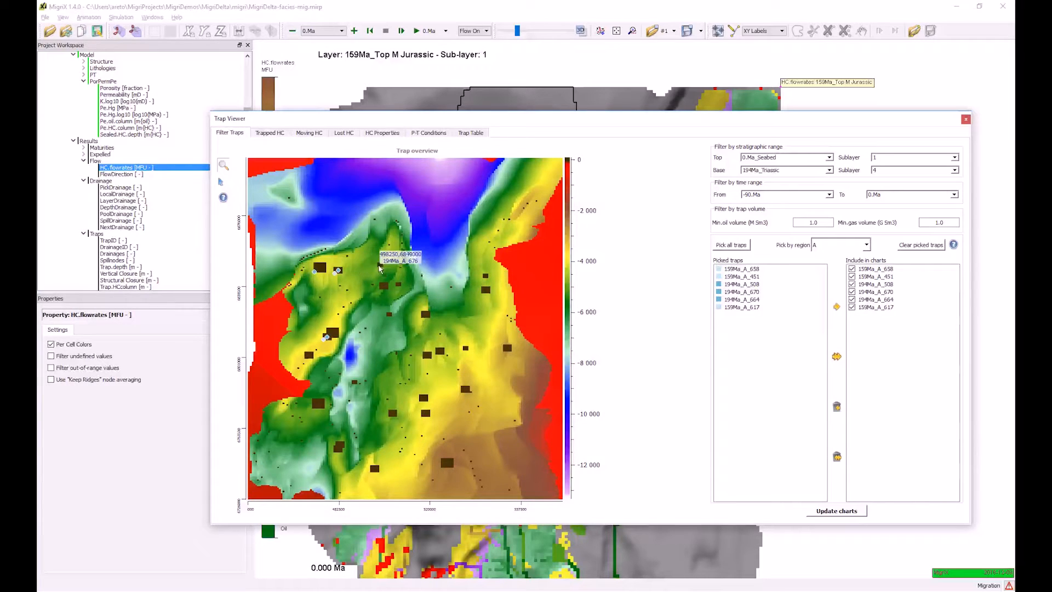
left_click(378, 265)
left_click(380, 288)
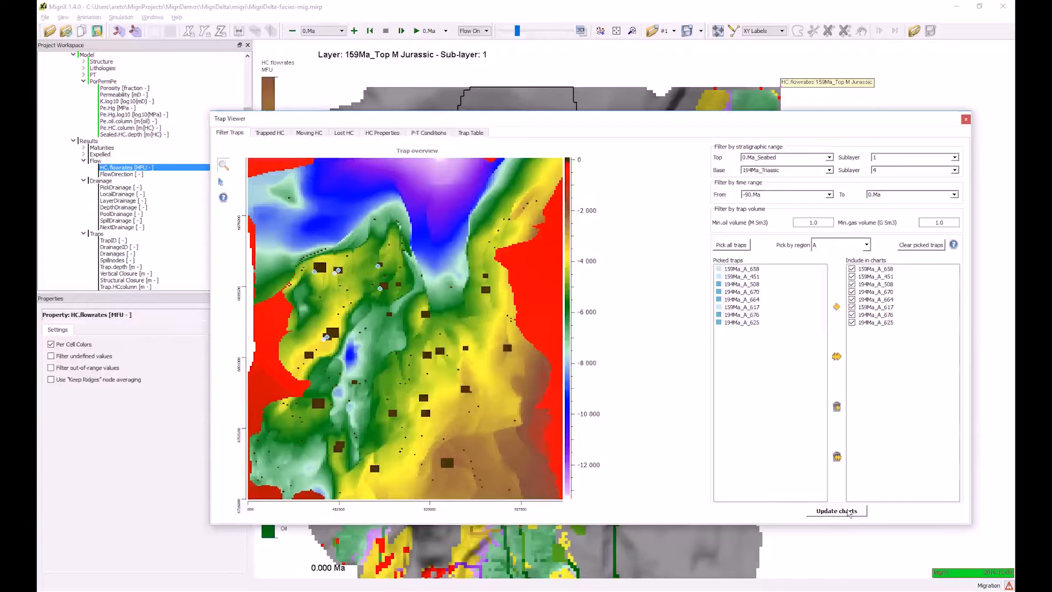
- Review the picked traps' summed trapped hydrocarbons at standard conditions only and their moving hydrocarbons, and close the Trap Viewer
left_click(270, 133)
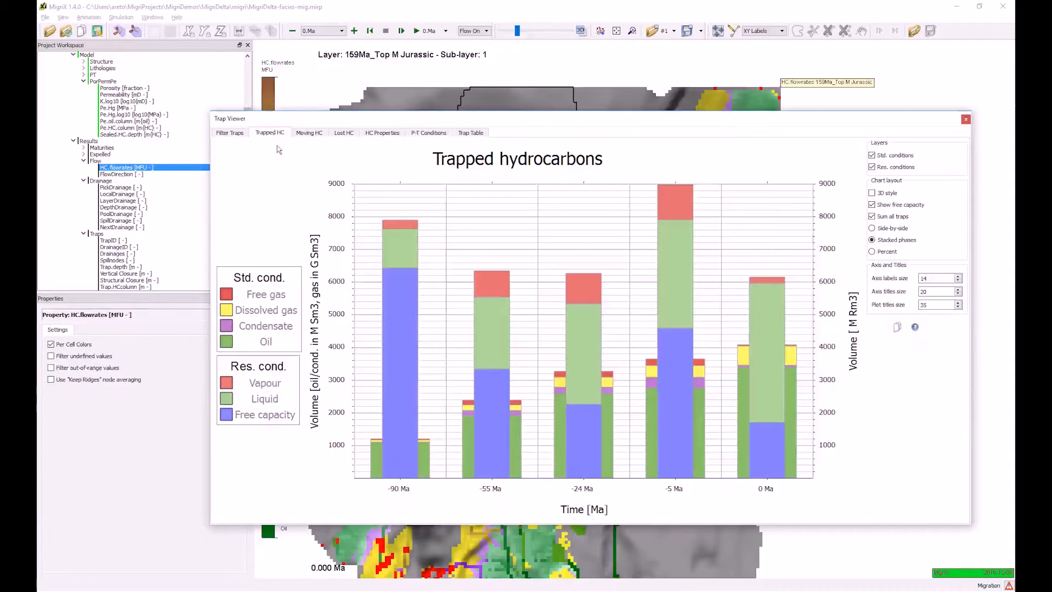
left_click(871, 166)
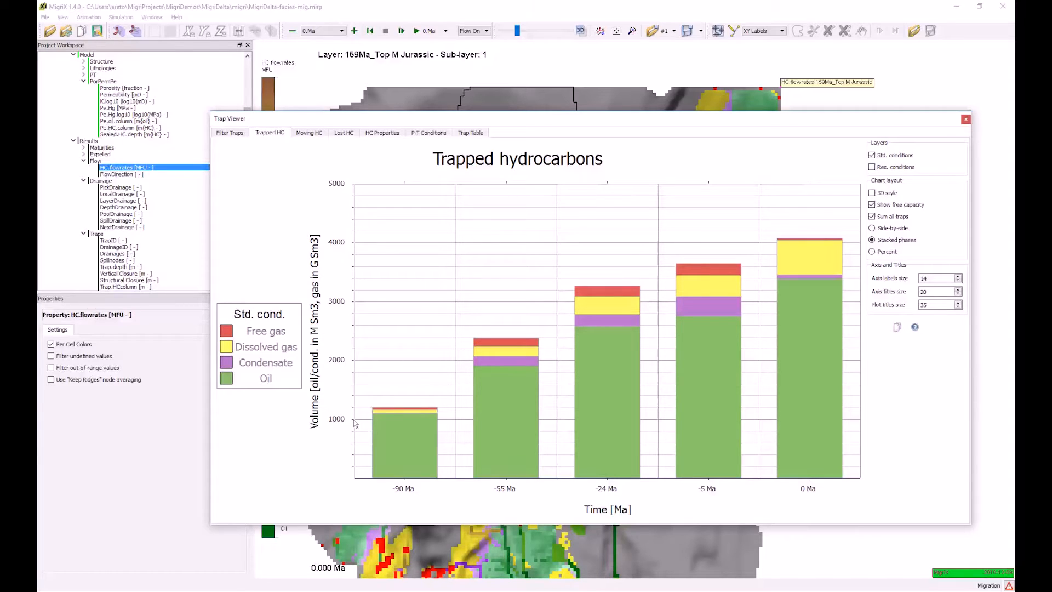
left_click(302, 137)
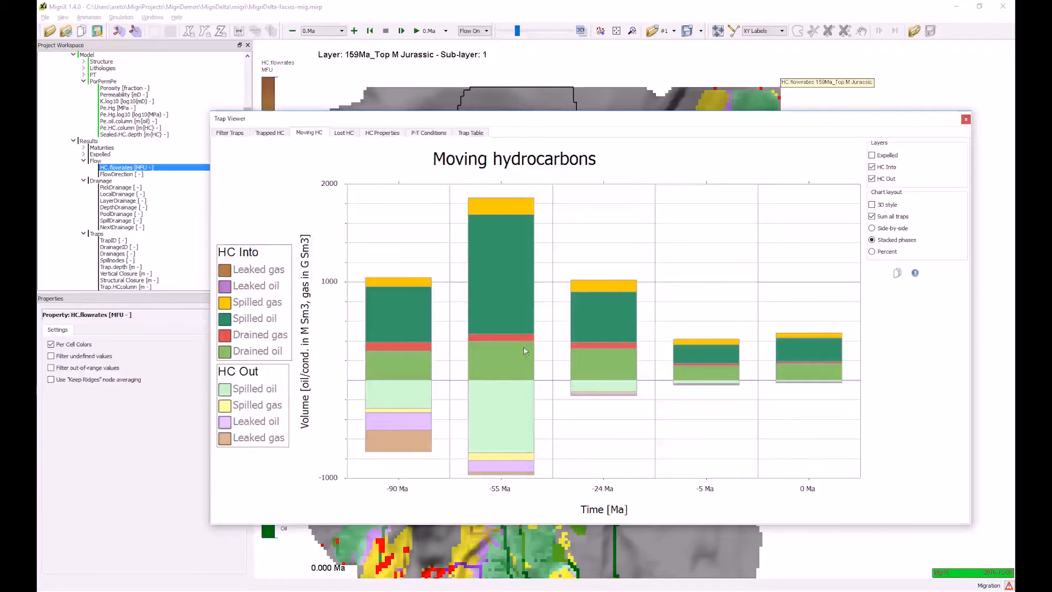
left_click(966, 120)
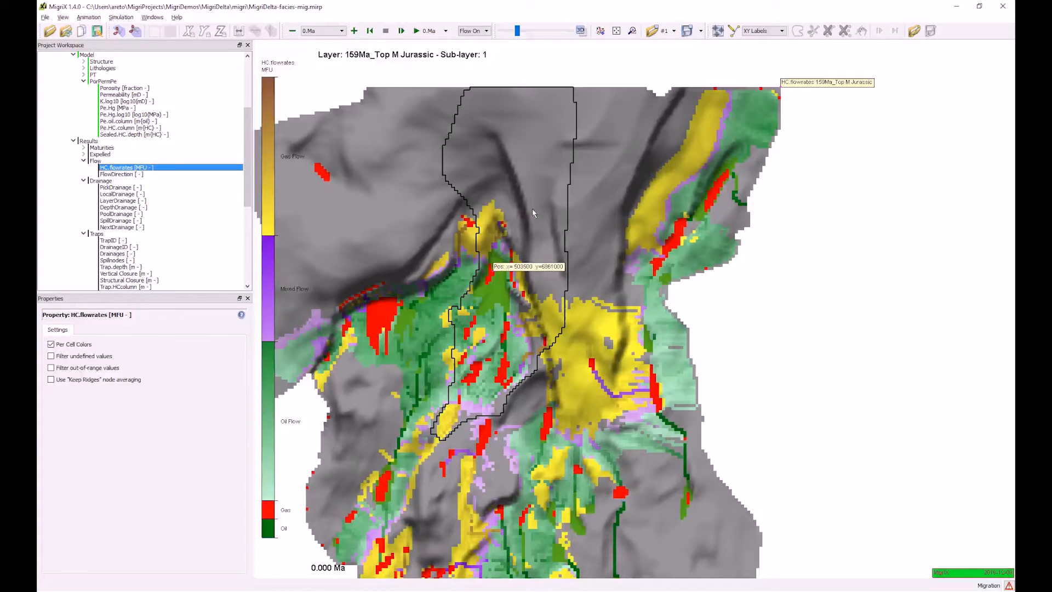
- Pick five nodes on the HC.flowrates map in a diagonal line from x=495250, y=6792000 to x=519250, y=6827250
left_click_drag(527, 322, 552, 202)
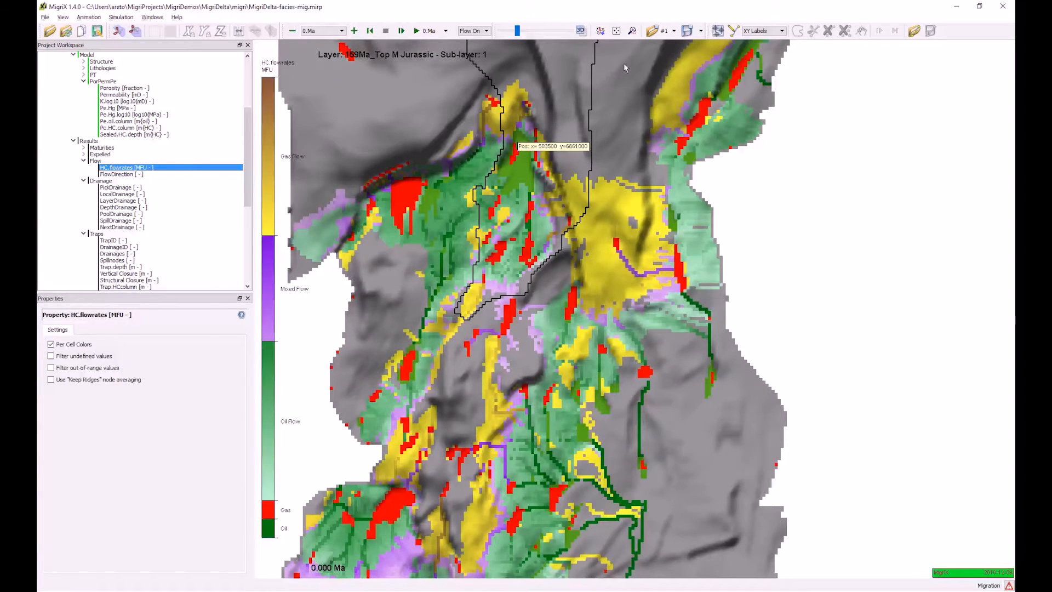
left_click(717, 31)
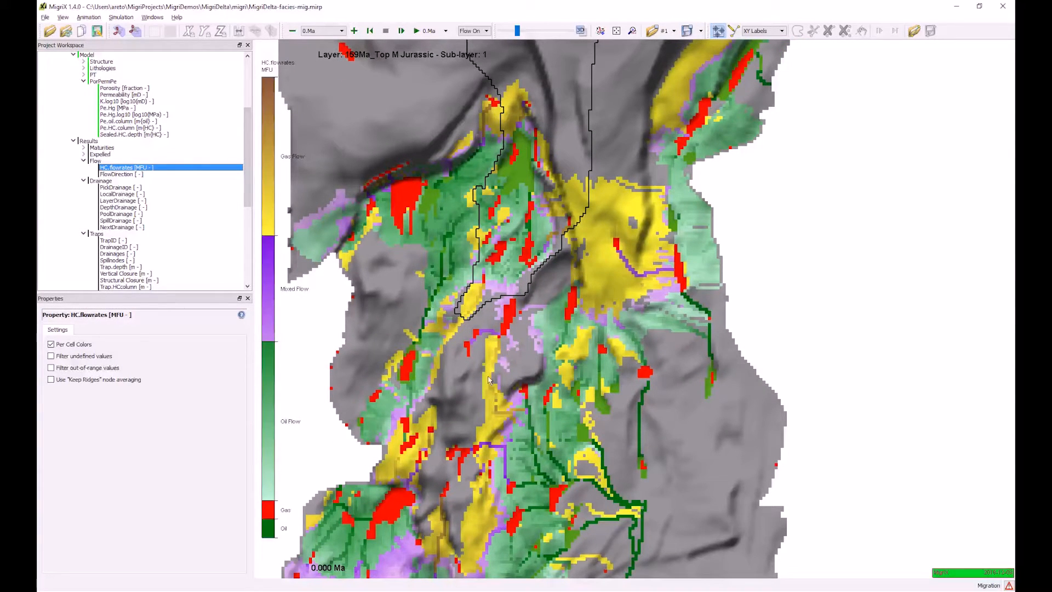
left_click(484, 433)
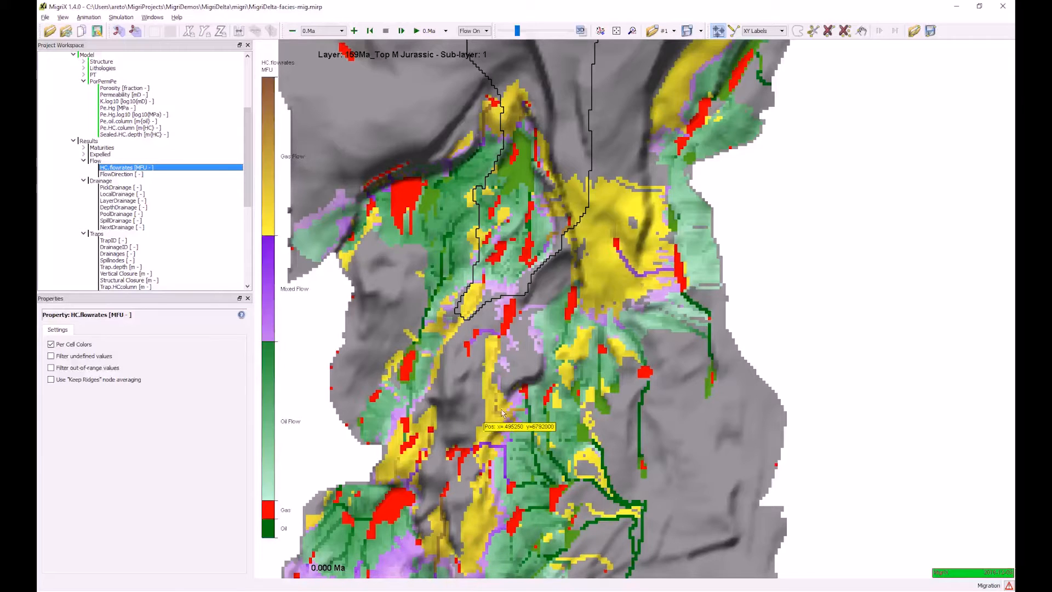
left_click(514, 397)
left_click(541, 353)
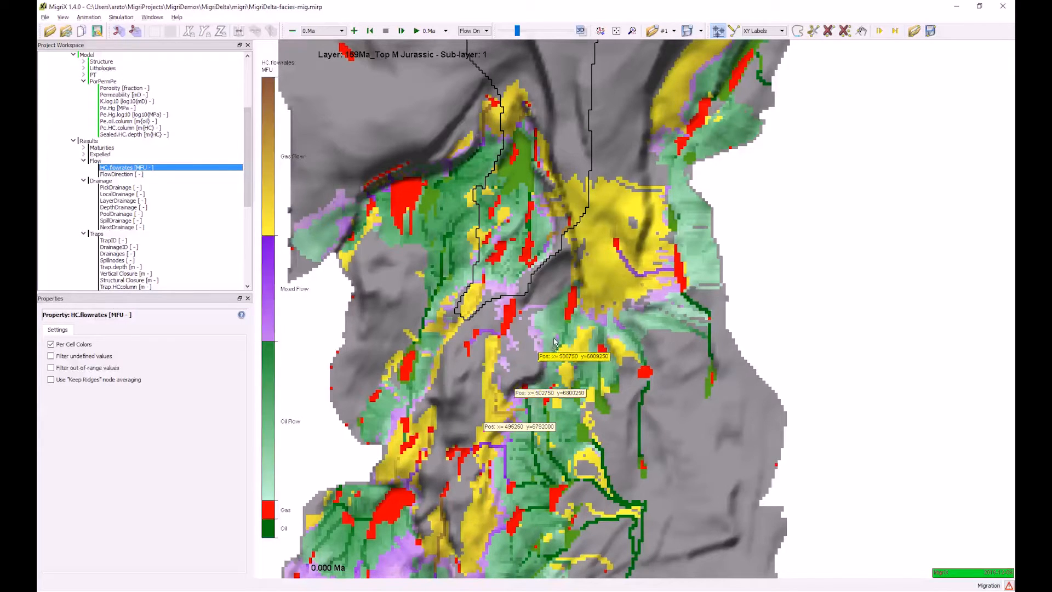
left_click(574, 308)
left_click(584, 292)
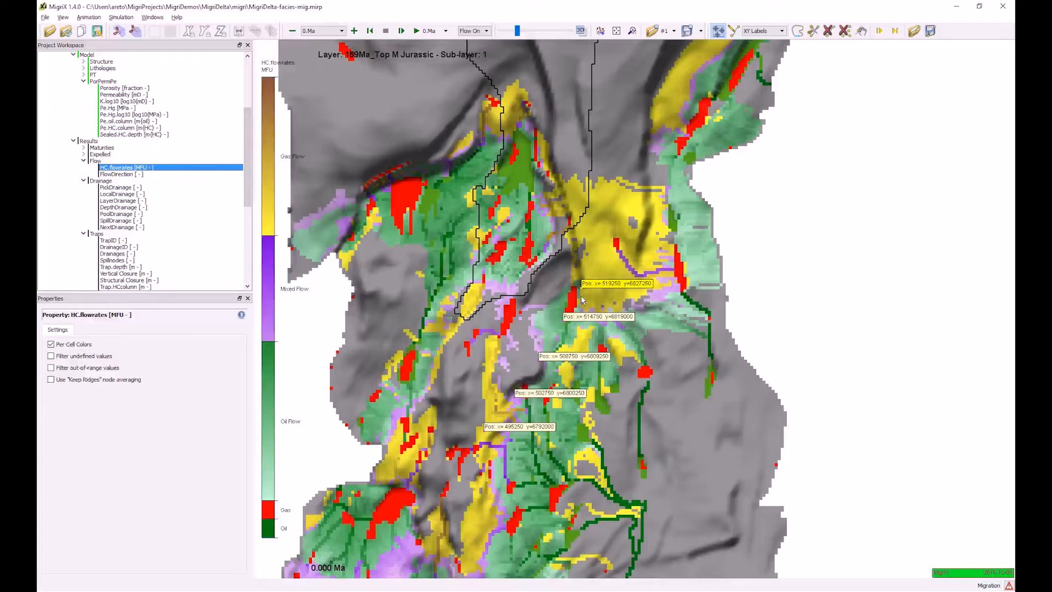
- Show the migration streams from all picked nodes on the 159Ma_Top M Jurassic layer
right_click(582, 300)
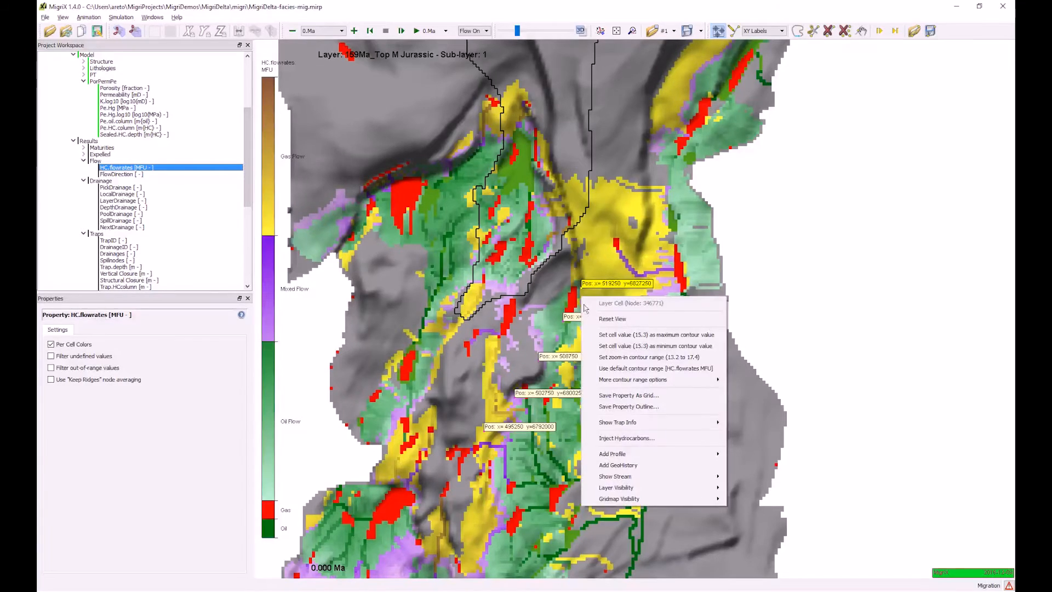
mouse_move(613, 477)
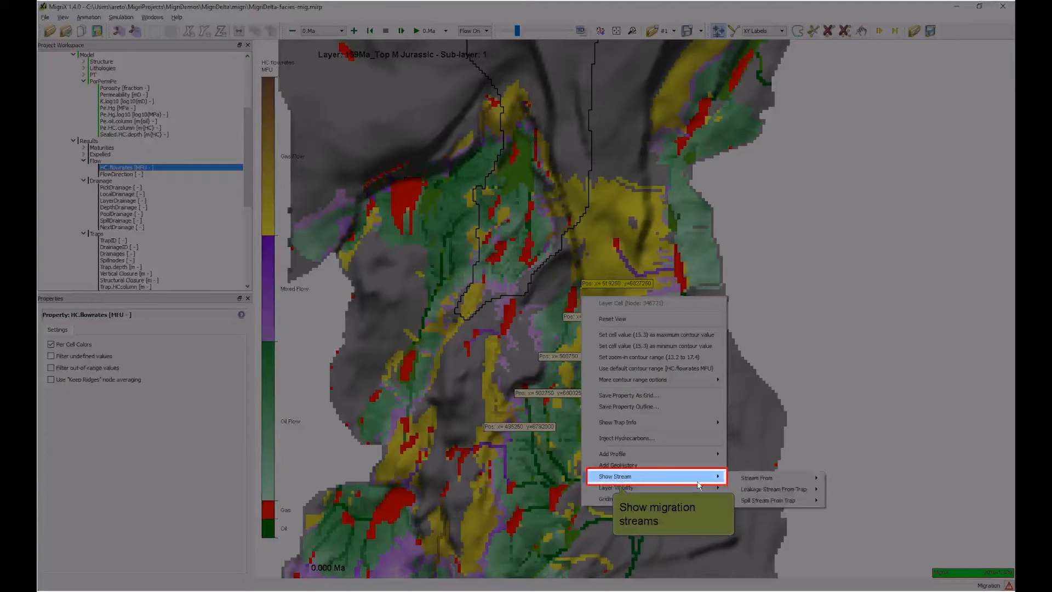
mouse_move(783, 481)
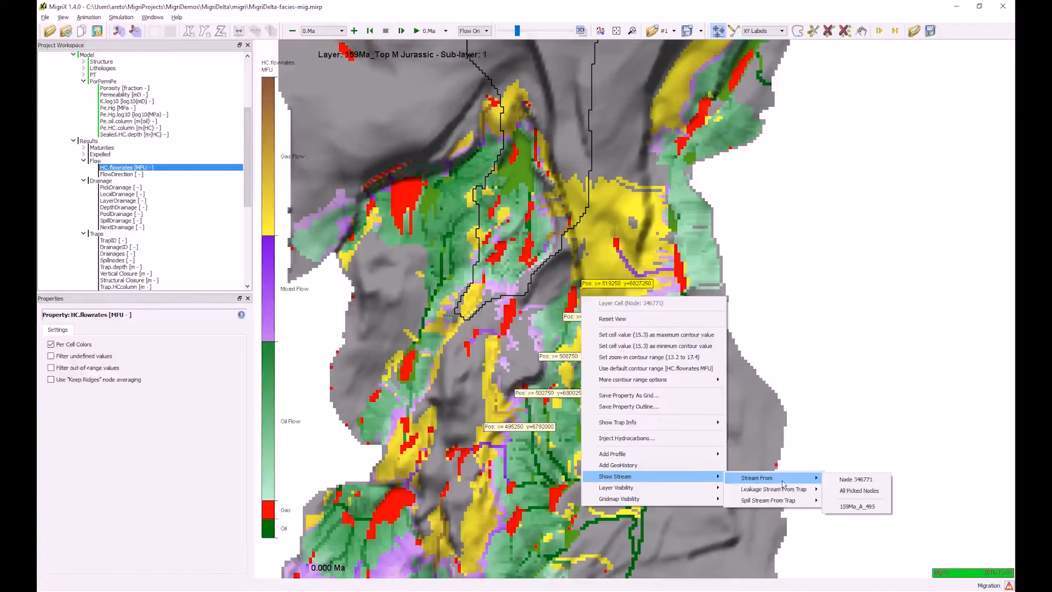
left_click(871, 491)
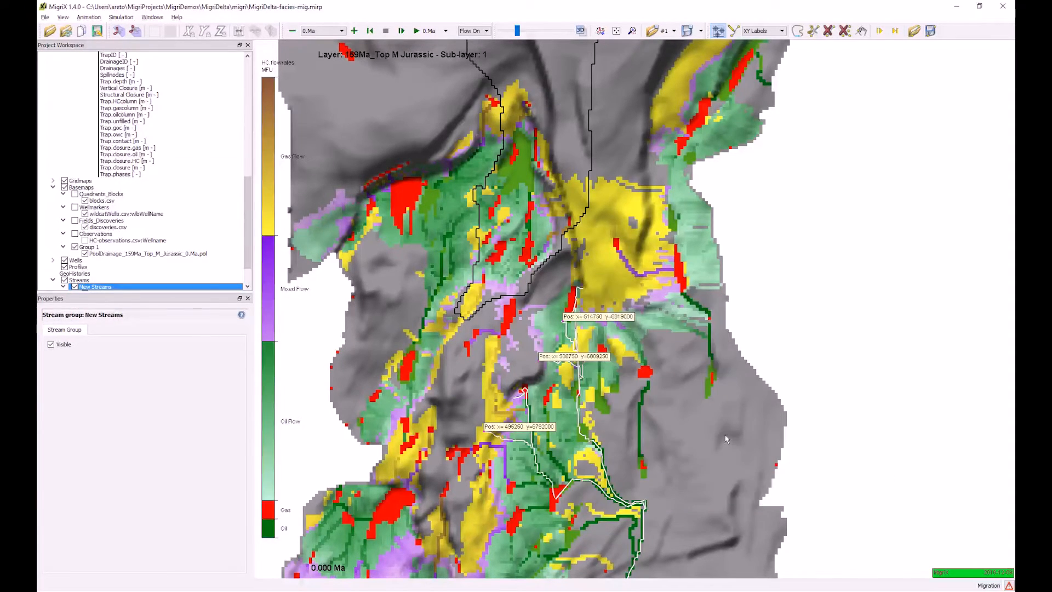
- Color all five new streams, Stream 8 through Stream 12, by Depth and increase their size slightly
left_click_drag(724, 436, 722, 370)
scroll(722, 370, "down", 3)
scroll(717, 380, "up", 2)
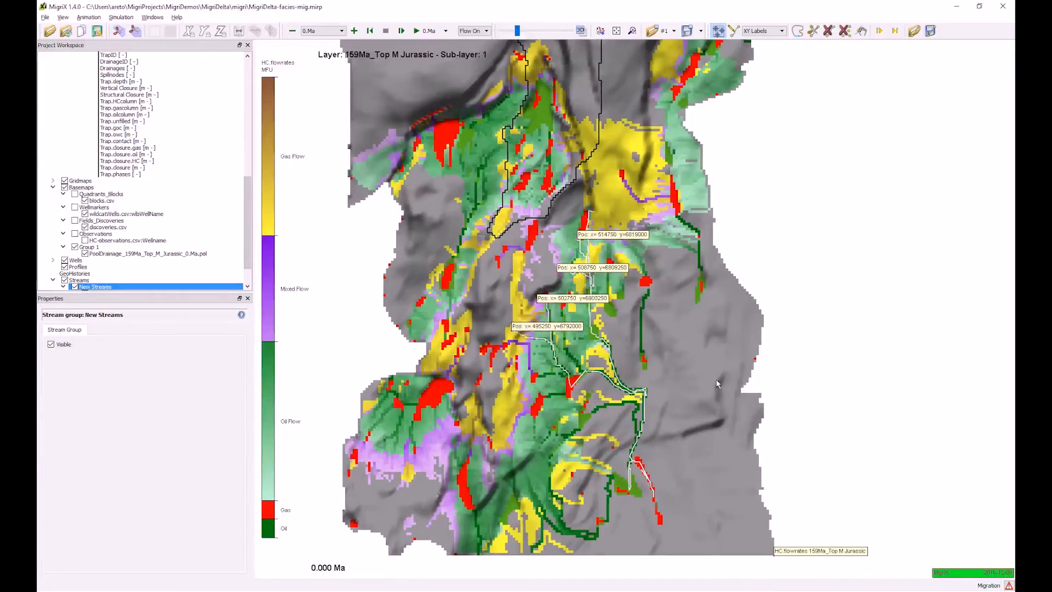
scroll(716, 383, "up", 4)
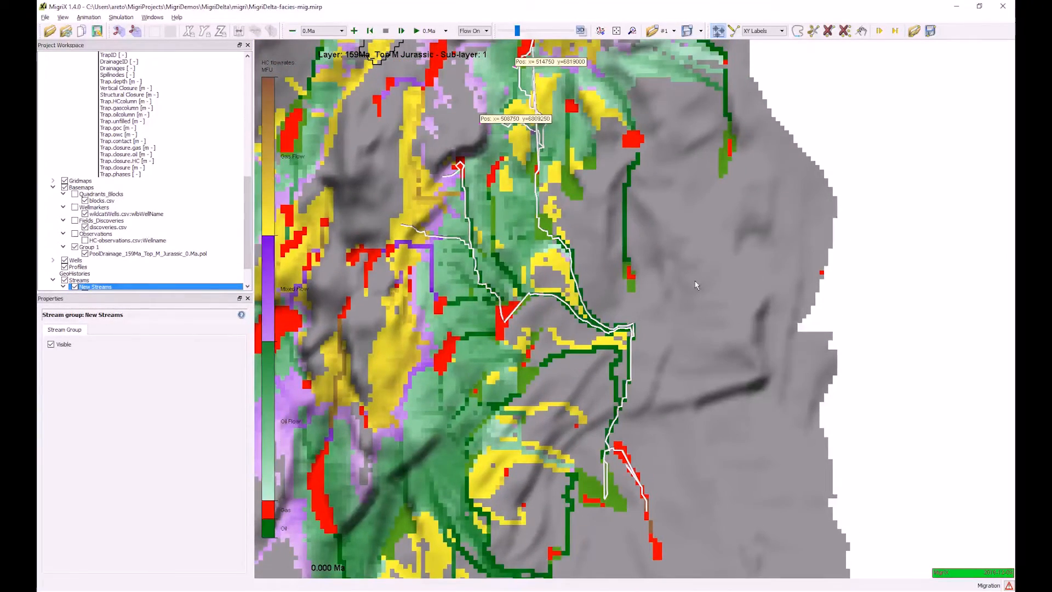
left_click_drag(695, 281, 692, 285)
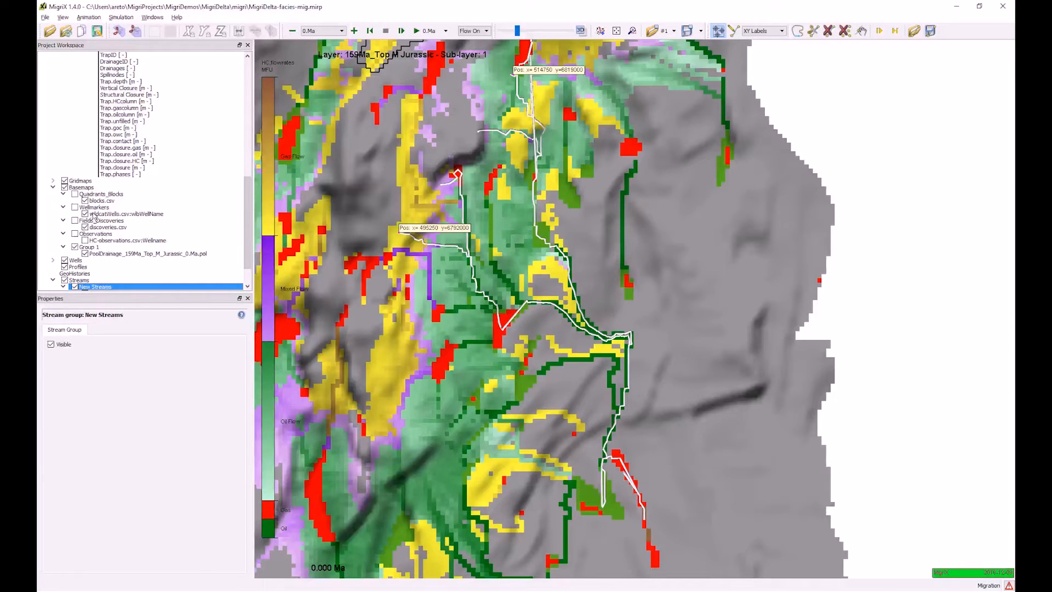
key("Right")
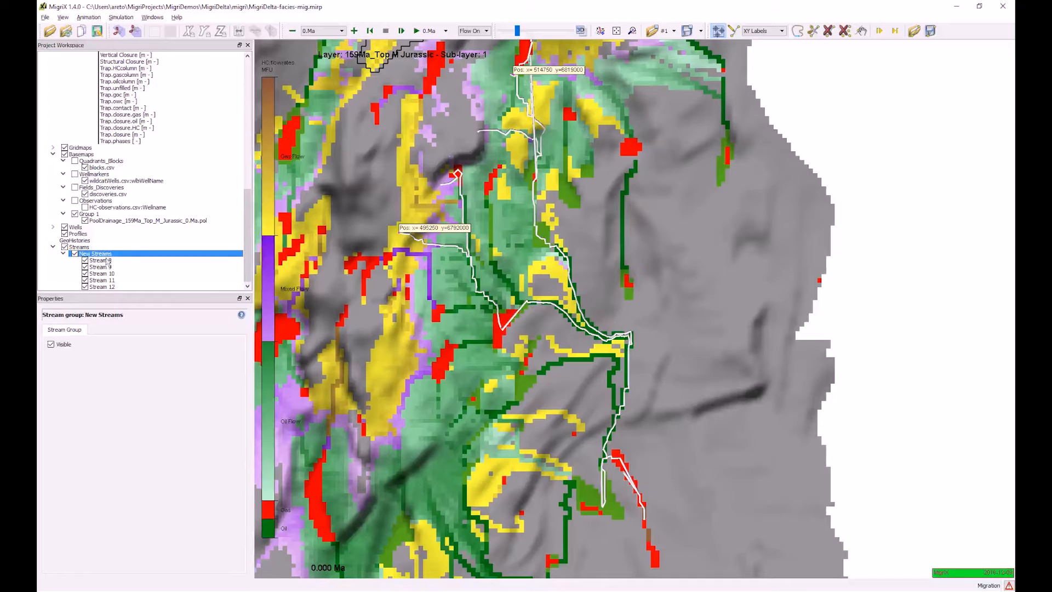
left_click_drag(109, 262, 110, 291)
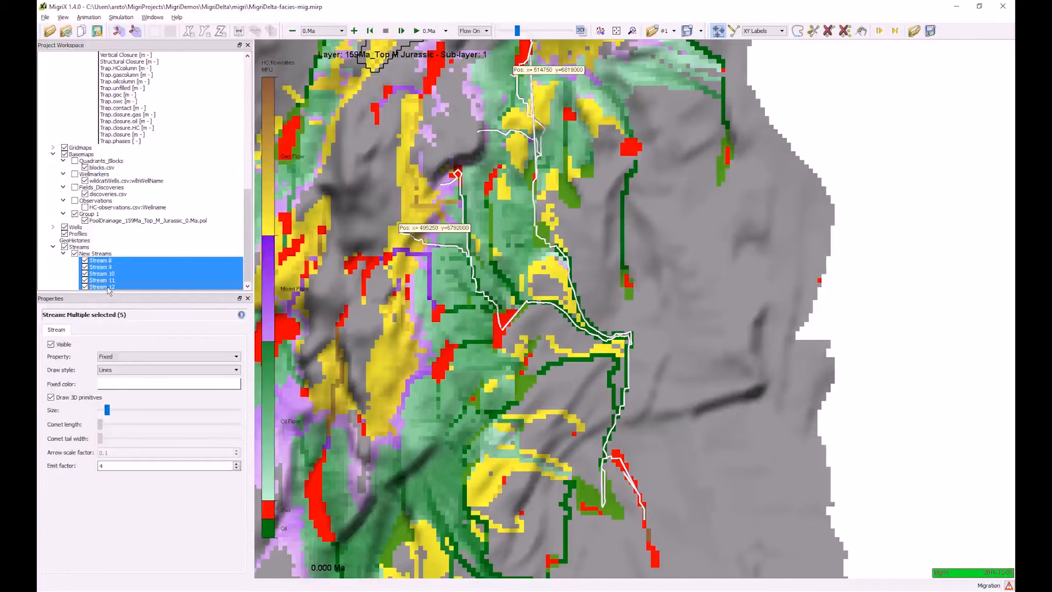
left_click(130, 357)
left_click(132, 376)
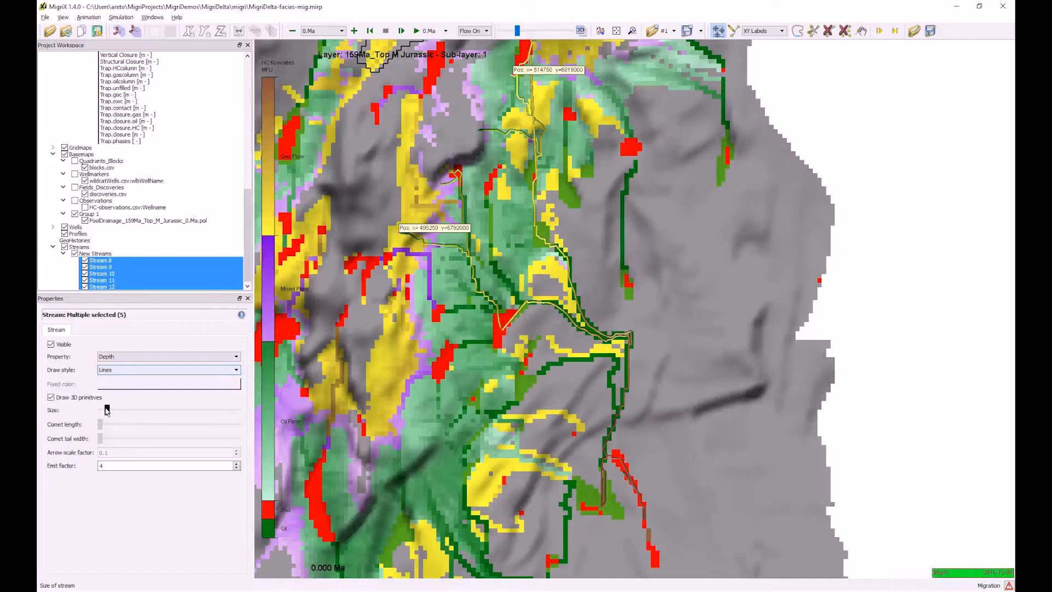
left_click_drag(107, 410, 113, 411)
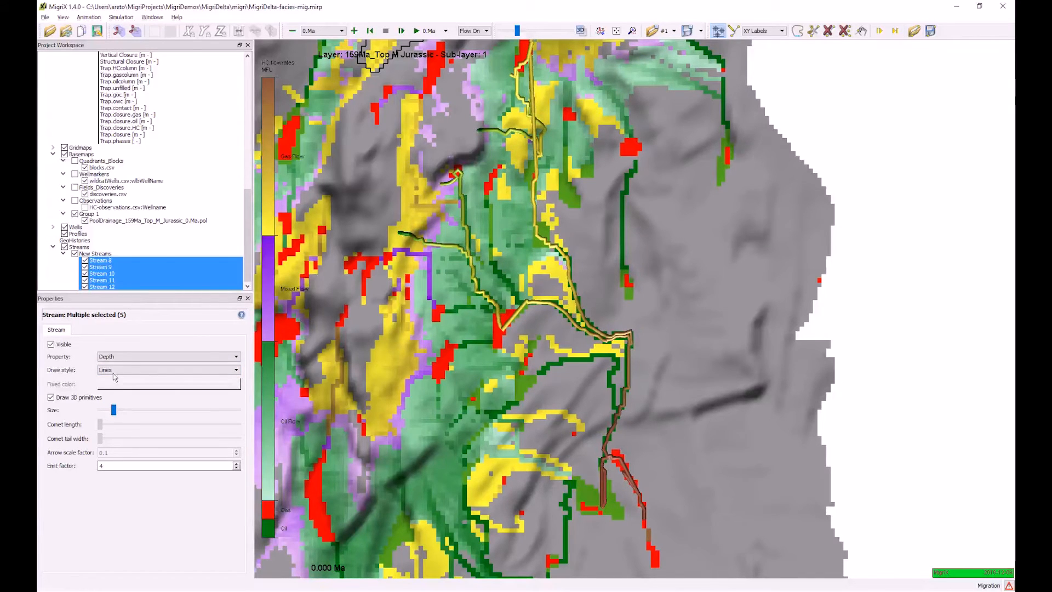
- Draw the five selected streams as Comets and shorten the comet length
left_click(114, 371)
left_click(108, 392)
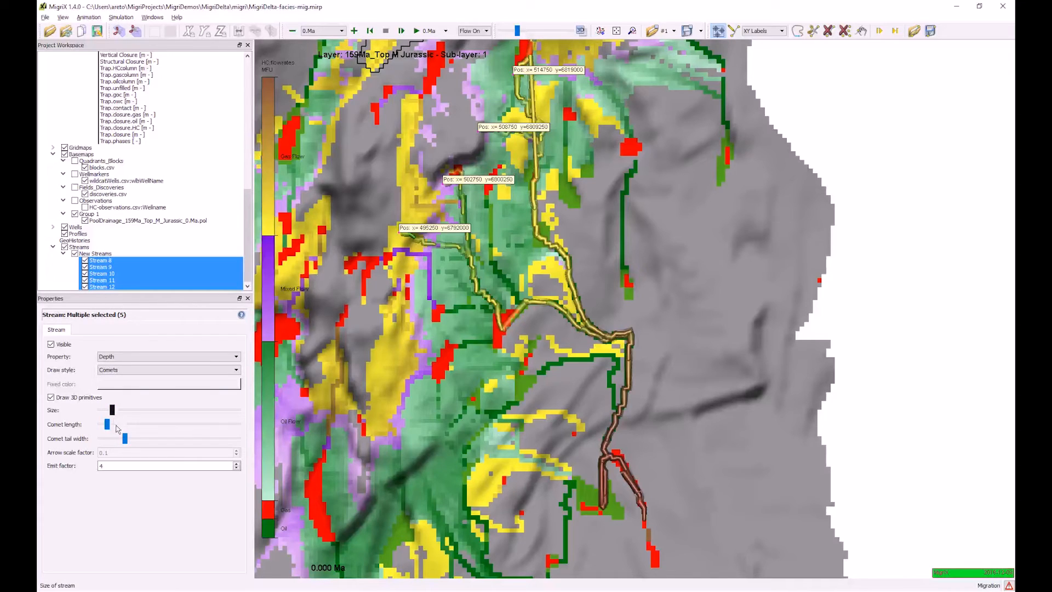
left_click_drag(107, 425, 102, 426)
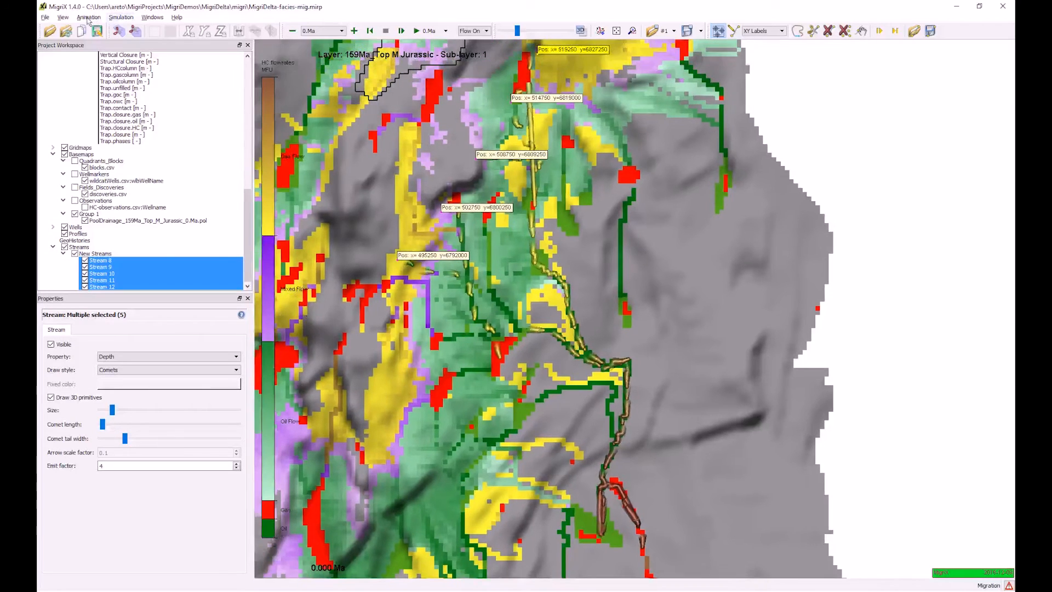
- Set up a stream animation with 100 steps
left_click(88, 17)
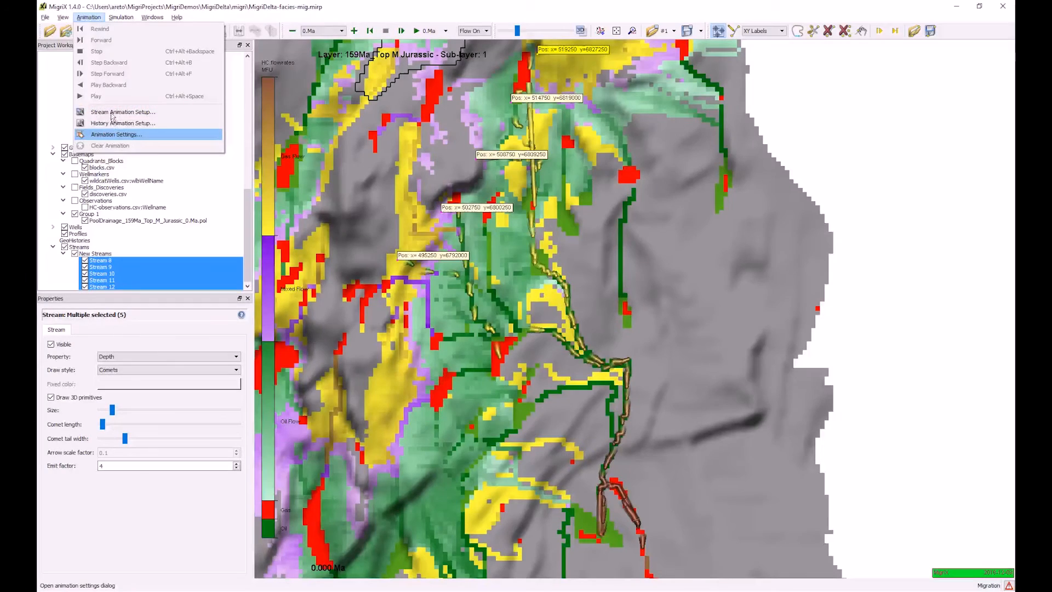
left_click(123, 112)
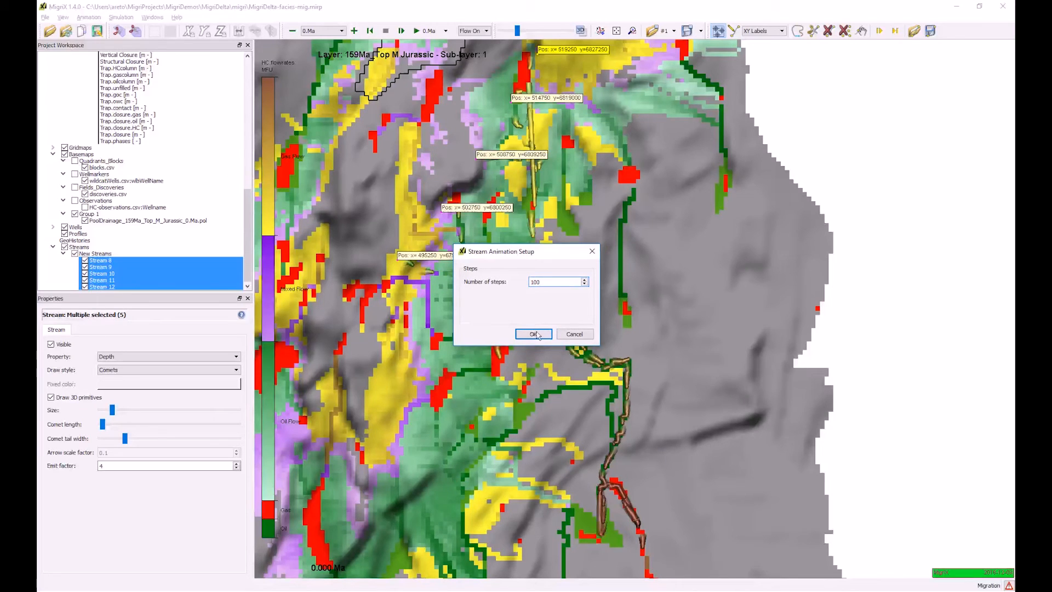
left_click(534, 334)
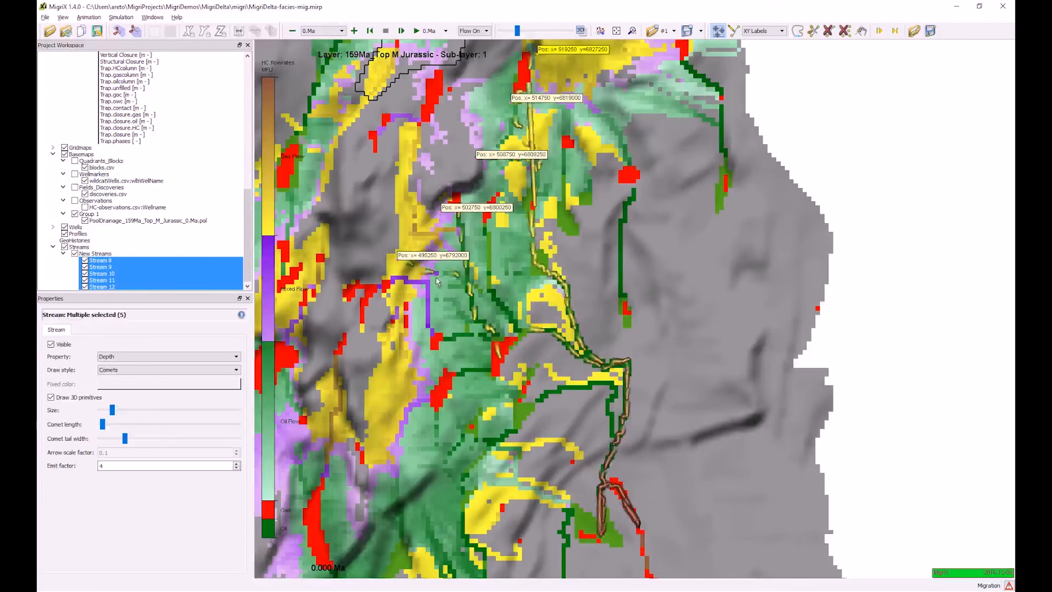
- Switch to the 3D view and isolate the 159Ma_Top M Jurassic layer for a close look at the streams
scroll(429, 279, "down", 2)
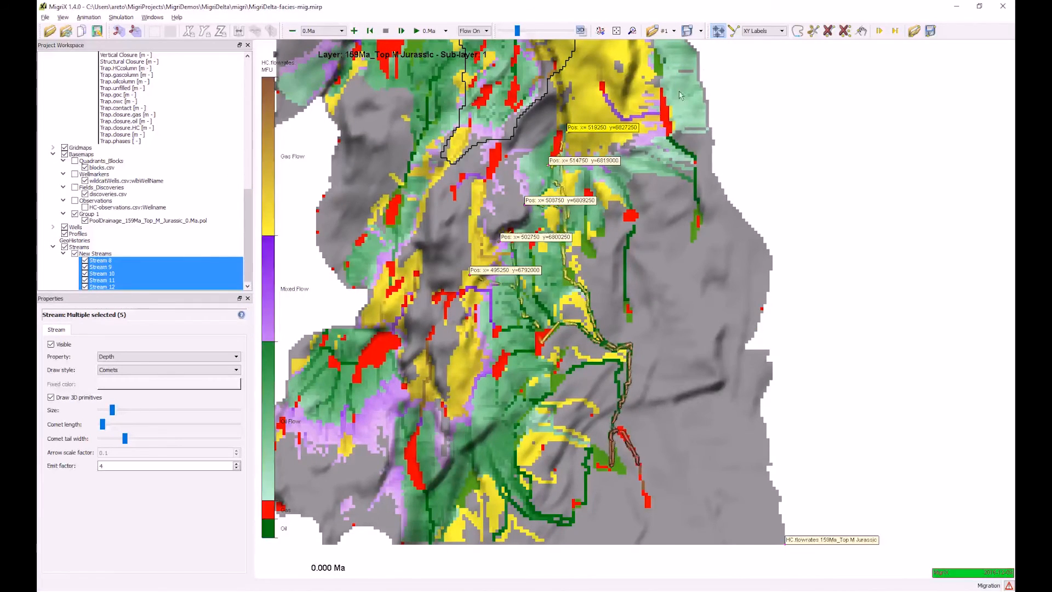
left_click(580, 31)
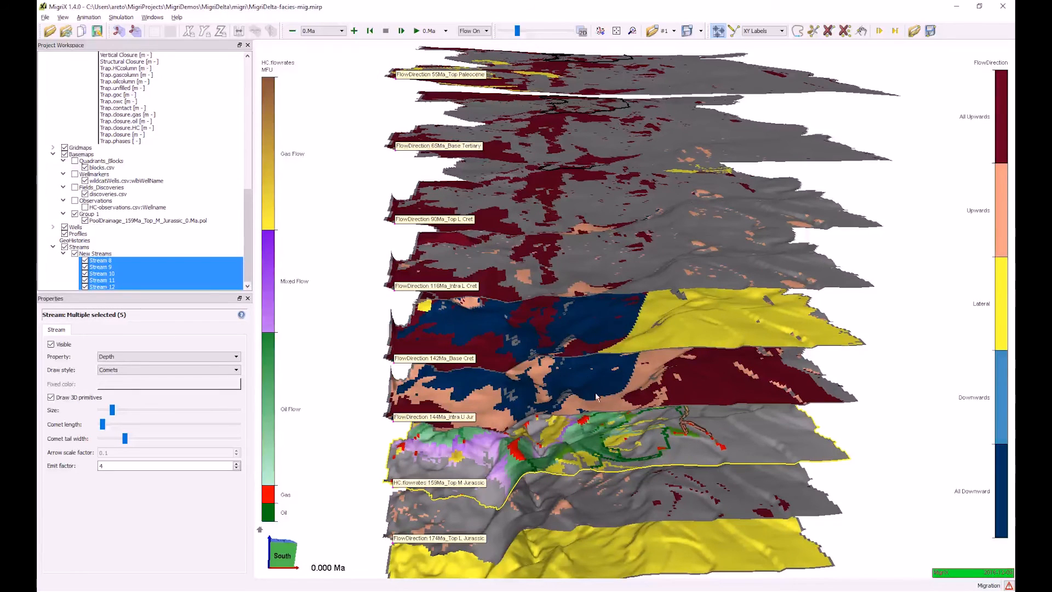
double_click(634, 445)
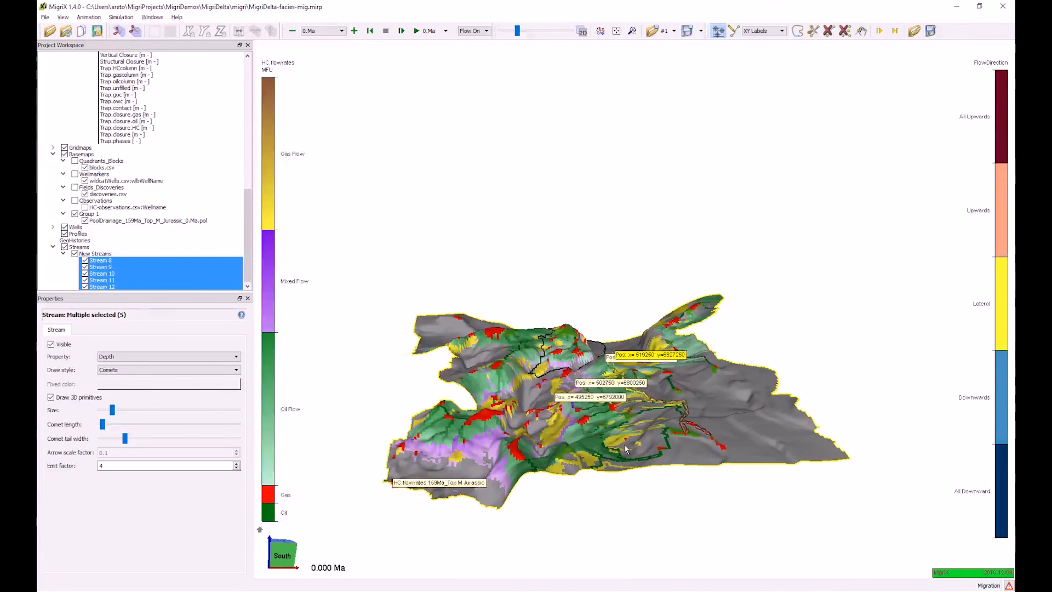
scroll(591, 159, "up", 5)
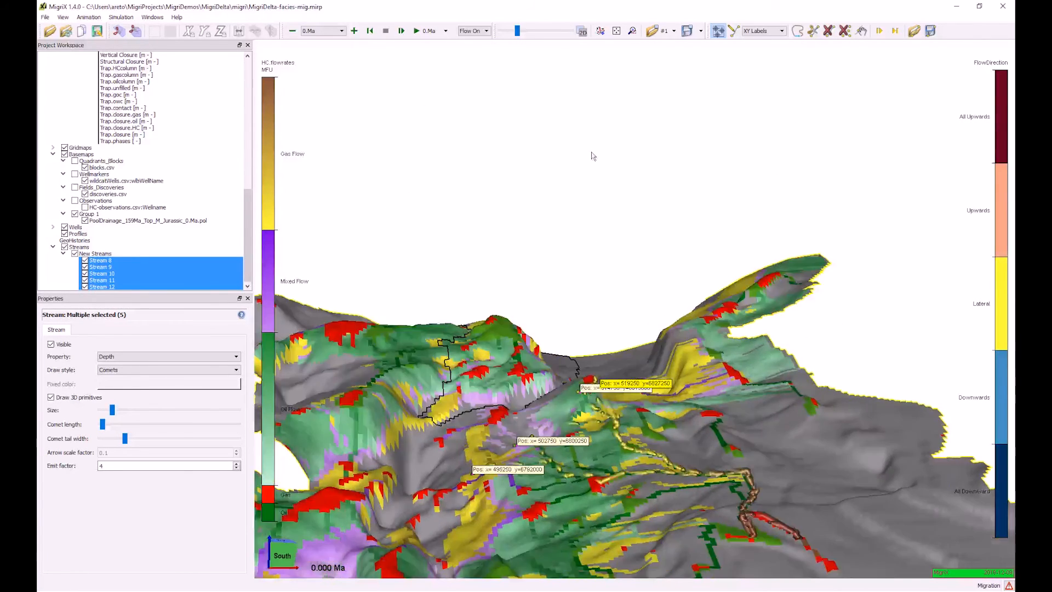
scroll(589, 161, "up", 2)
scroll(581, 209, "up", 2)
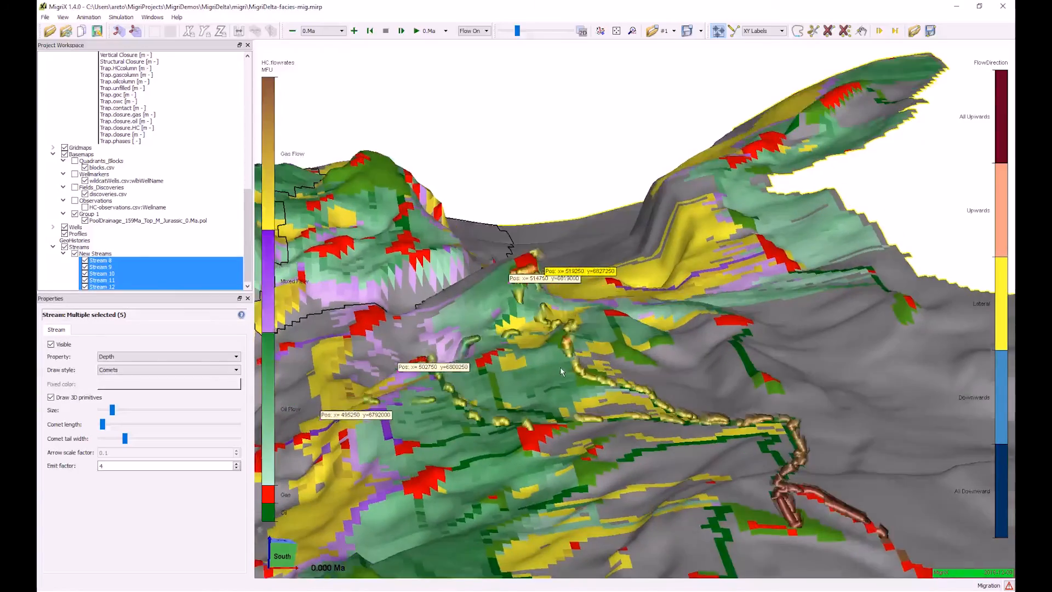